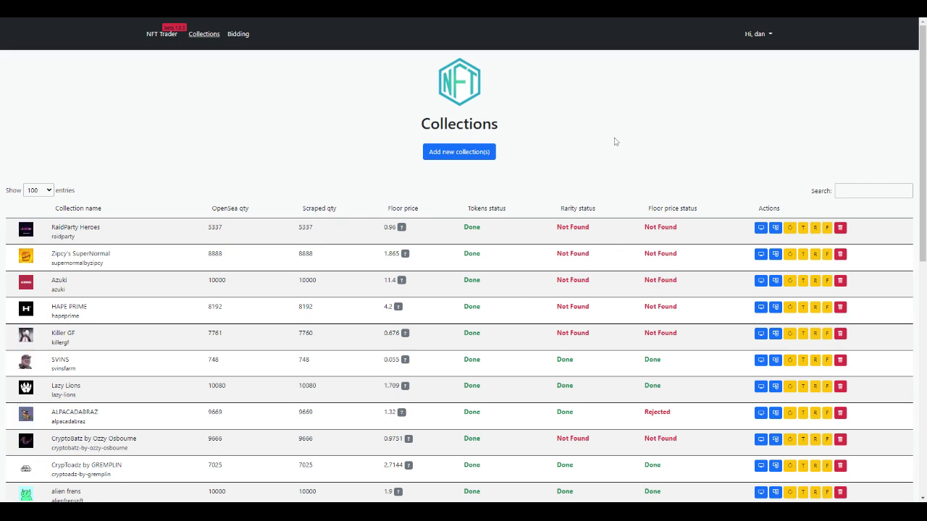
Open the Wallets page from the account dropdown to list the three saved wallets.
click(758, 34)
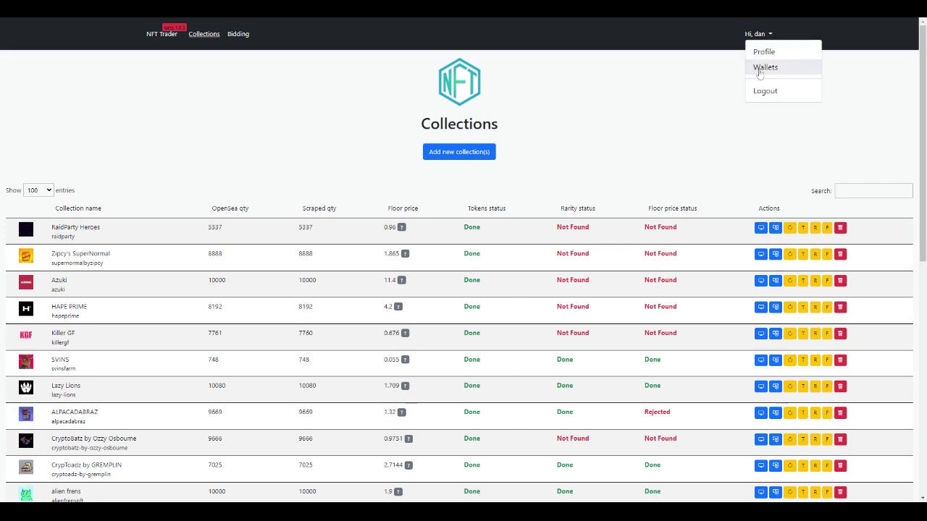
click(763, 67)
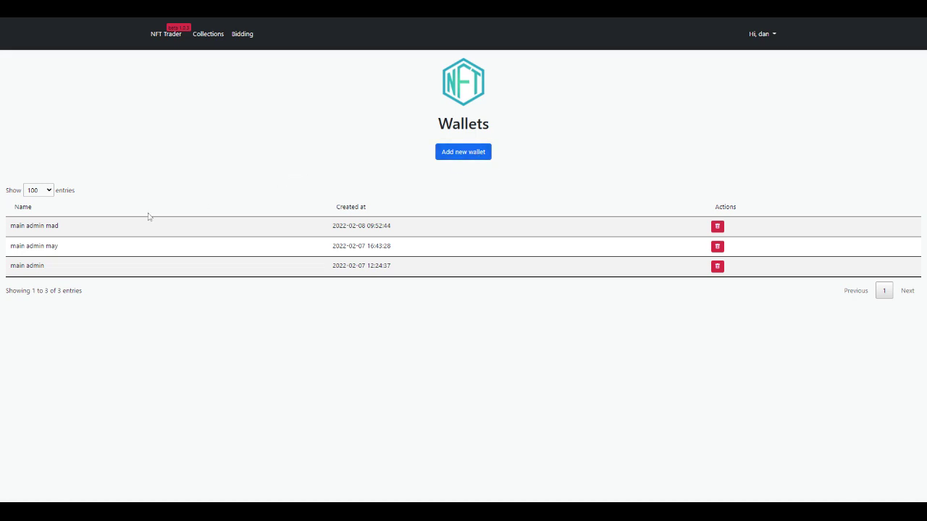
click(467, 153)
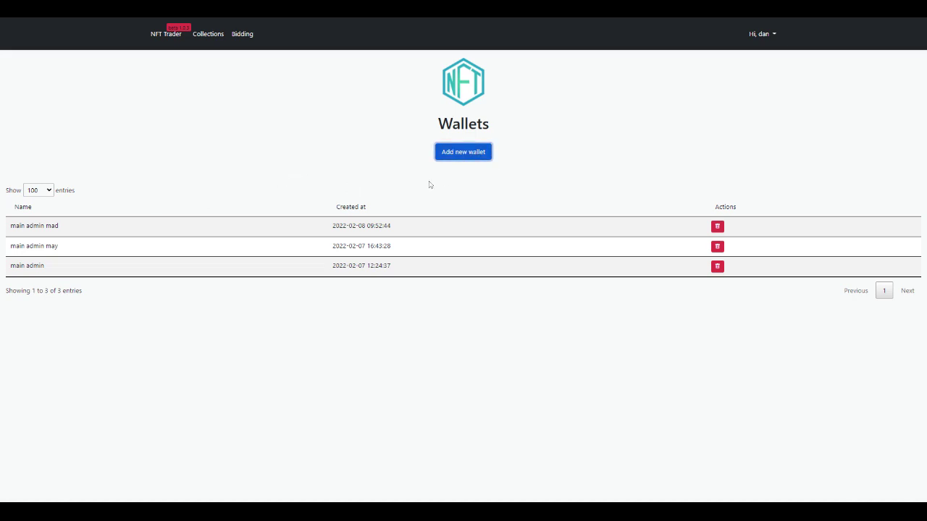
key(Tab)
key(Tab)
key(Tab)
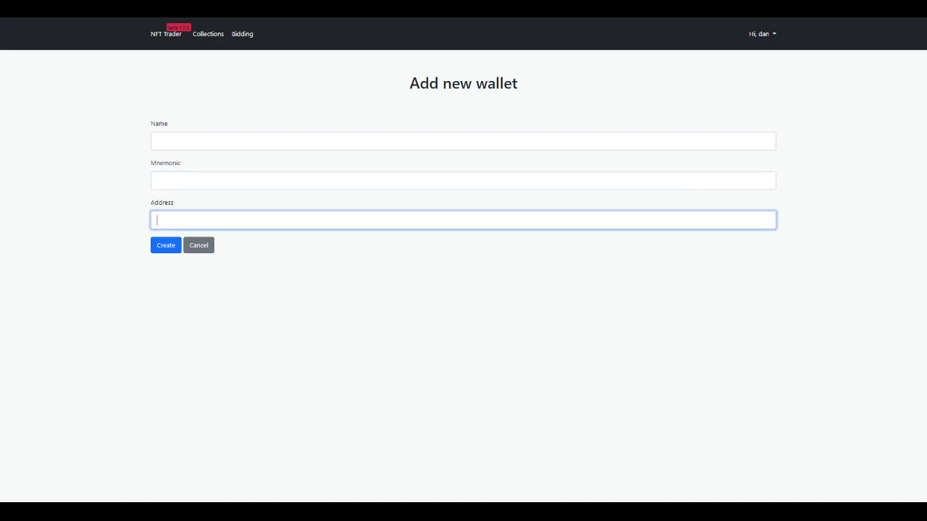
click(202, 137)
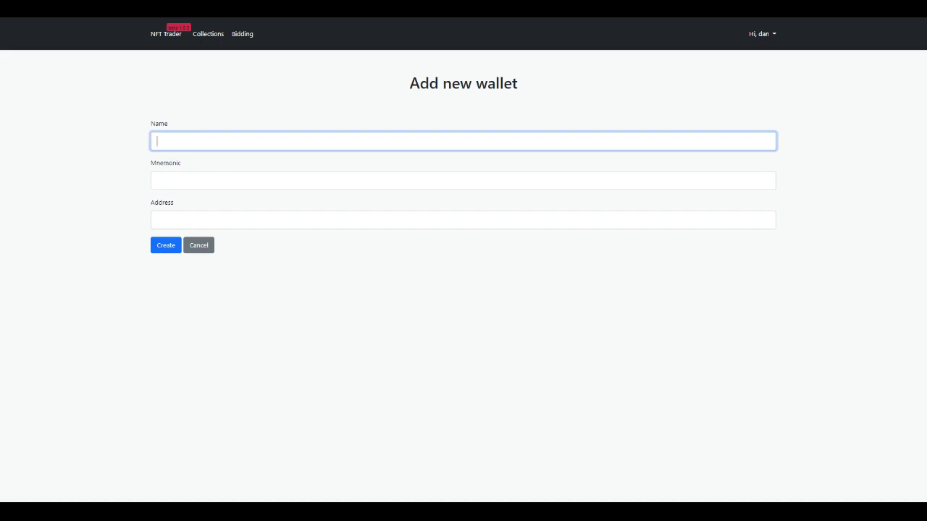
click(178, 161)
click(202, 142)
click(156, 181)
click(156, 219)
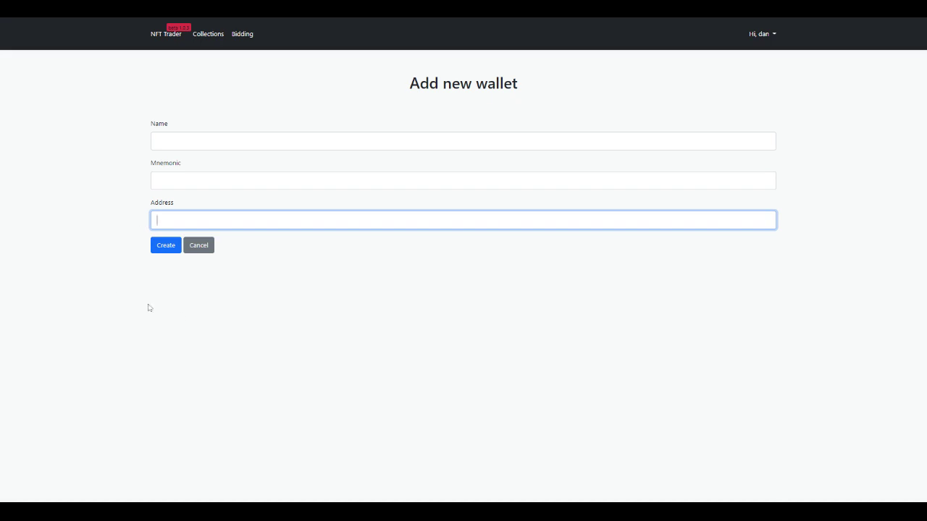
click(147, 279)
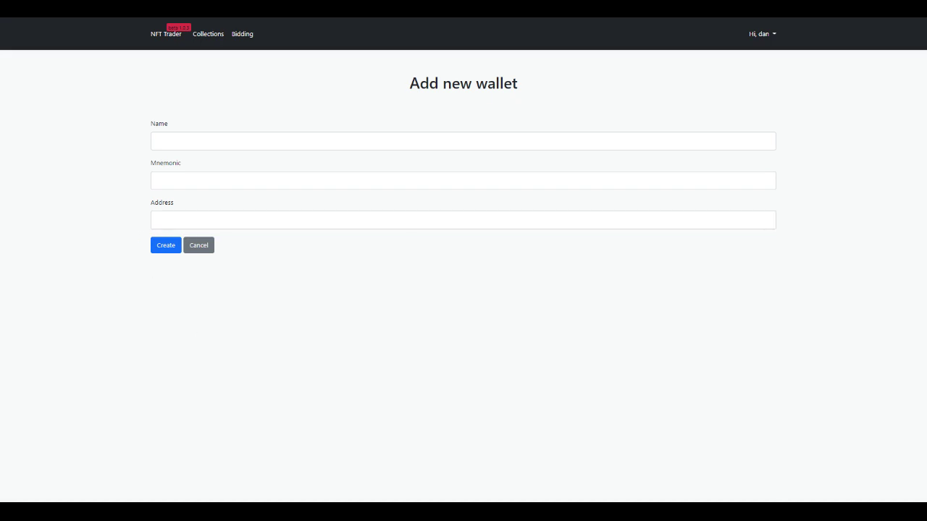
click(166, 245)
click(210, 247)
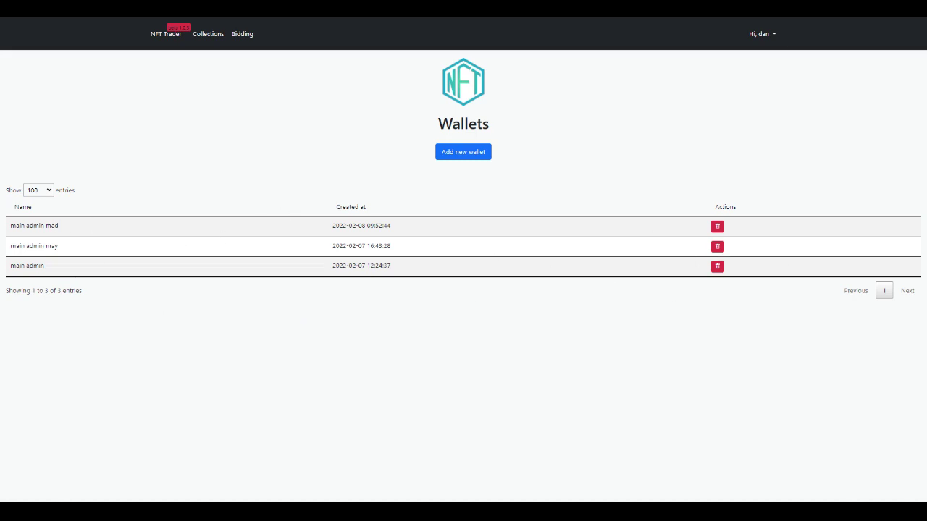
Highlight text in the wallet rows and dates, then clear the highlight.
drag(50, 252, 202, 265)
drag(343, 226, 116, 226)
click(404, 313)
Go to Collections and scroll through the 28 tracked collections.
click(204, 36)
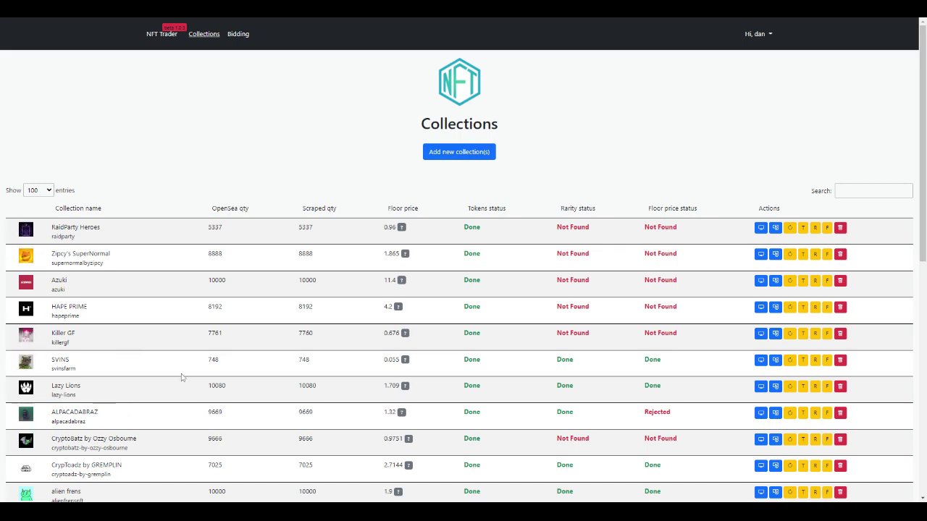
scroll(173, 306, down, 1)
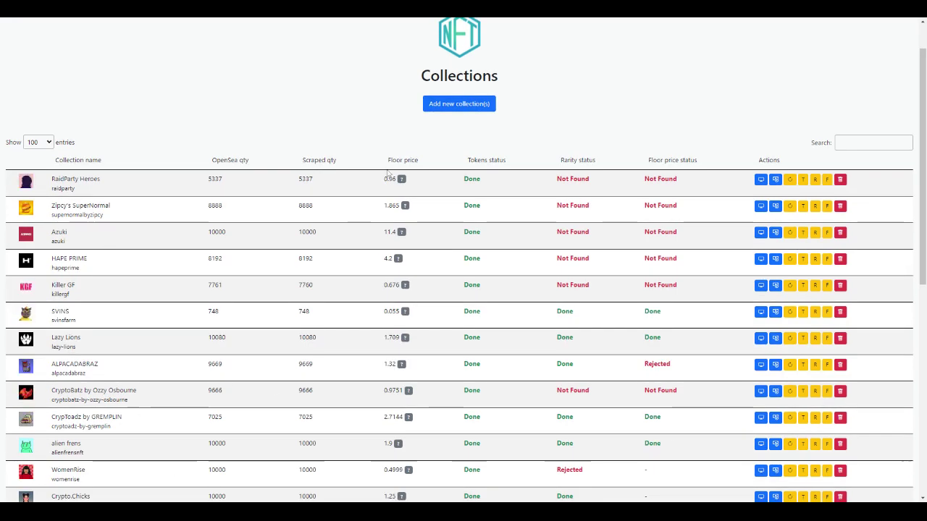
scroll(346, 219, down, 6)
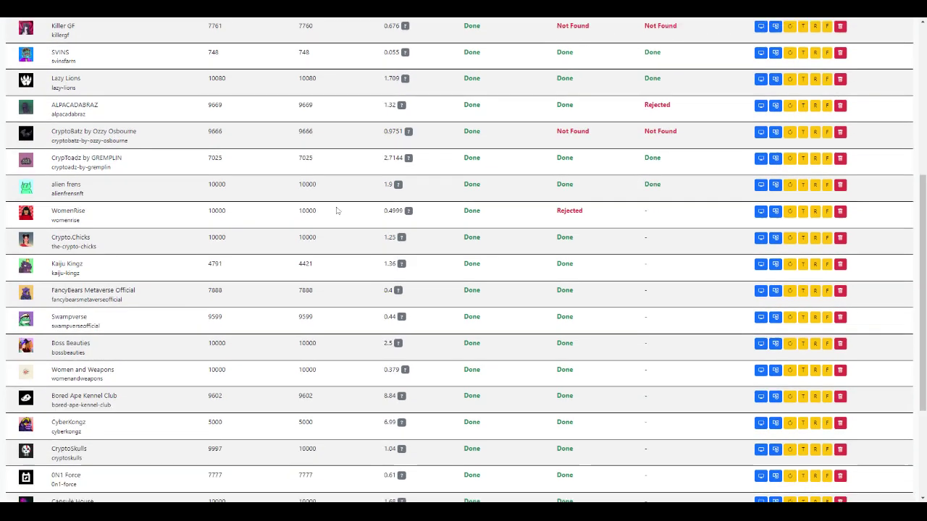
scroll(85, 315, down, 1)
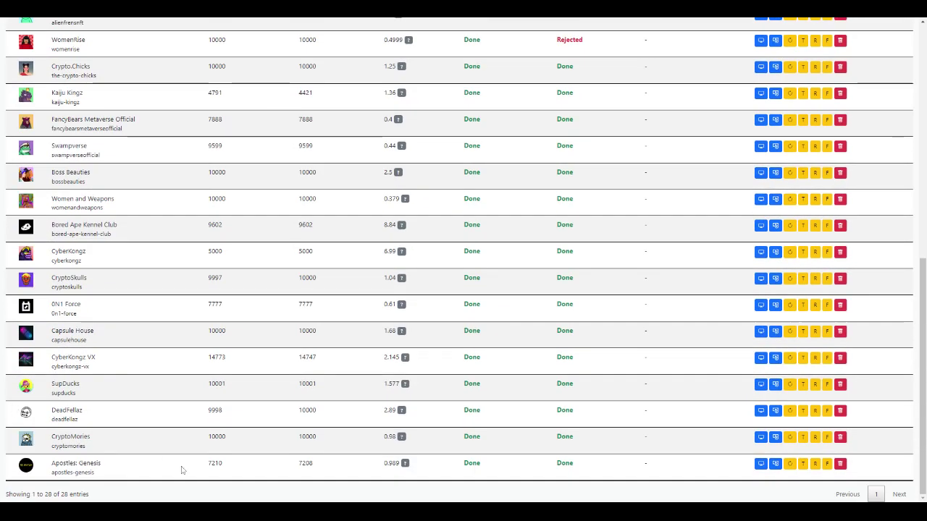
scroll(406, 443, up, 8)
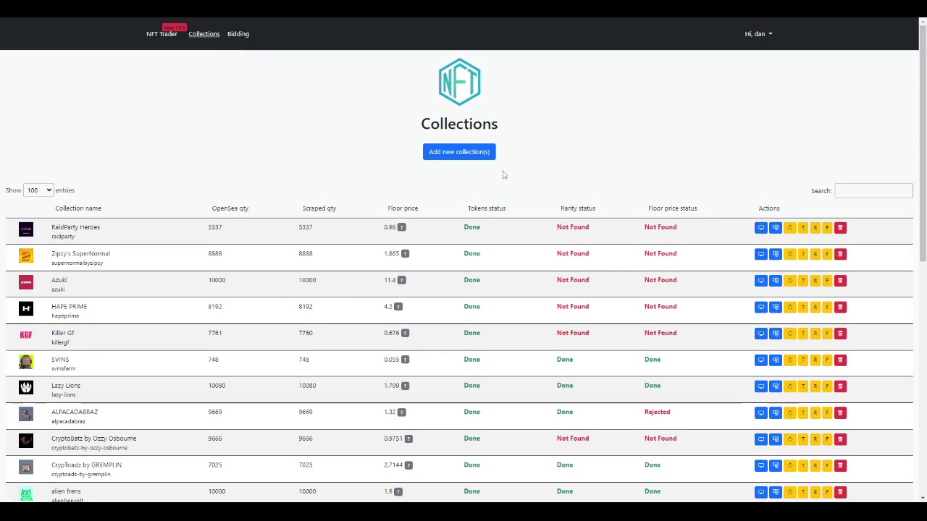
click(469, 157)
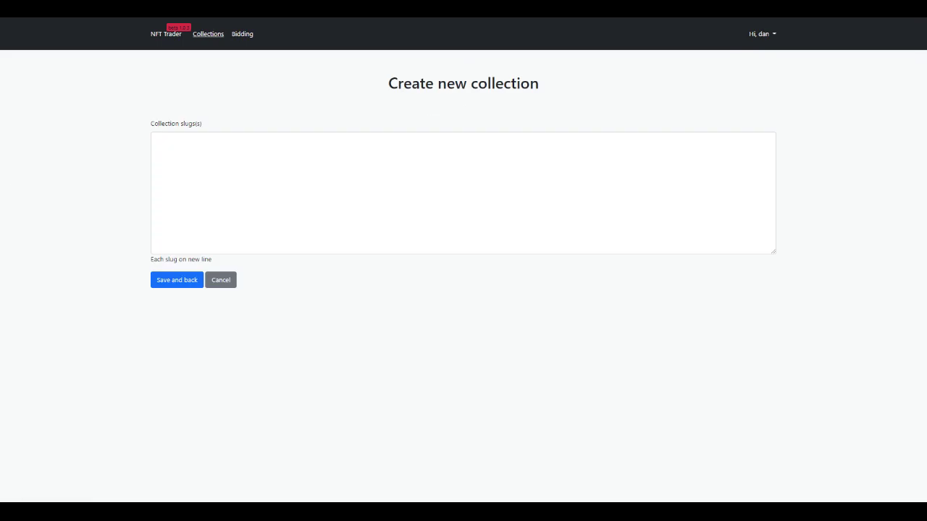
click(758, 241)
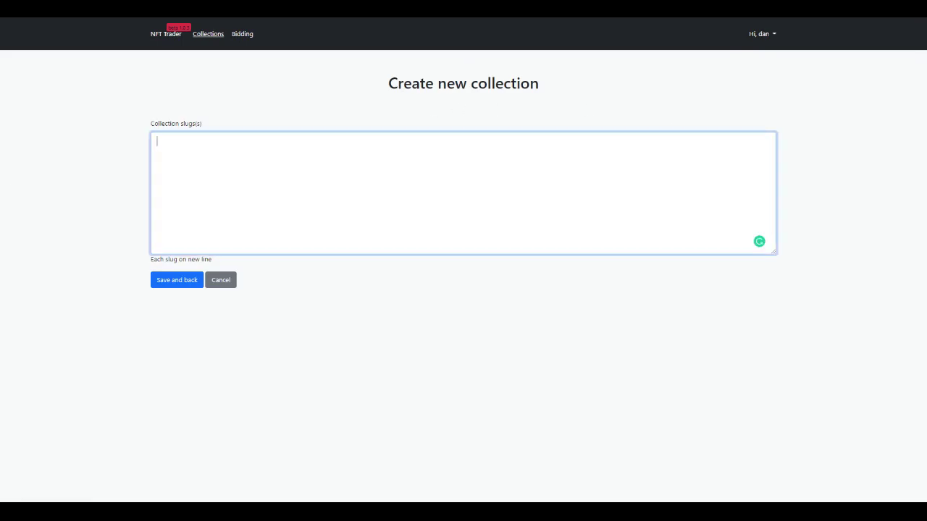
key(alt+Tab)
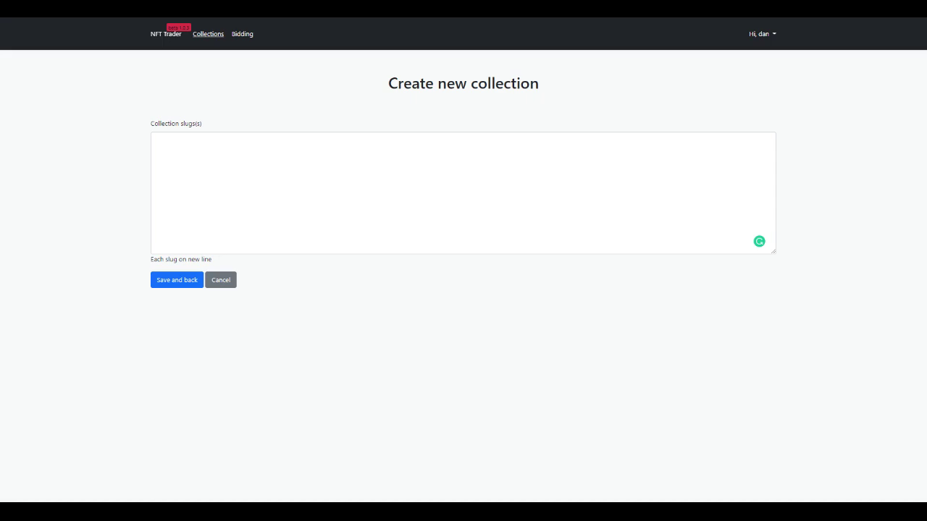
click(156, 141)
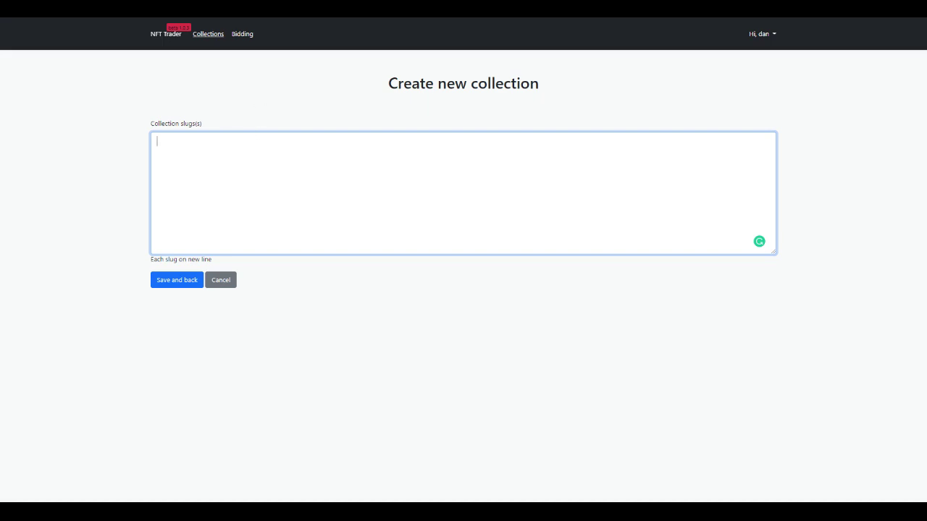
text(https://opensea.io/collection/thebeeings)
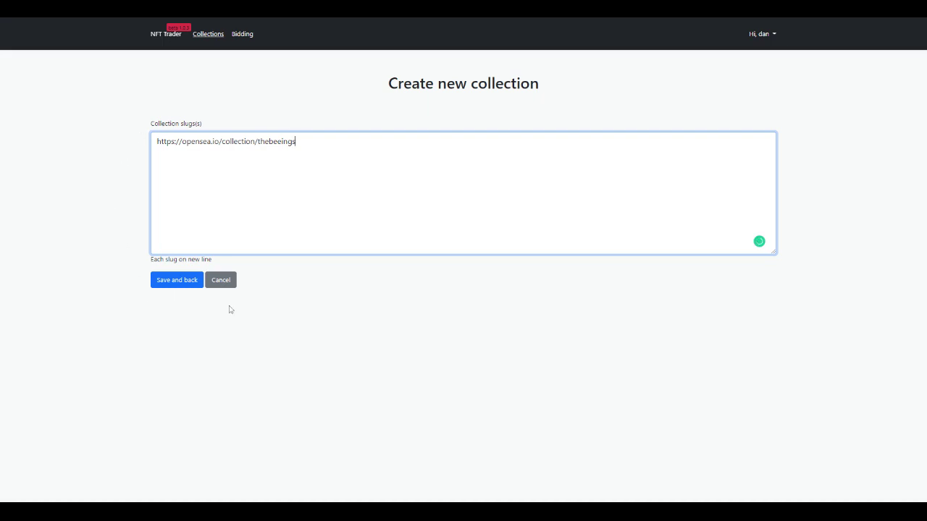
Save The Beeings collection and return to the collections list.
click(186, 281)
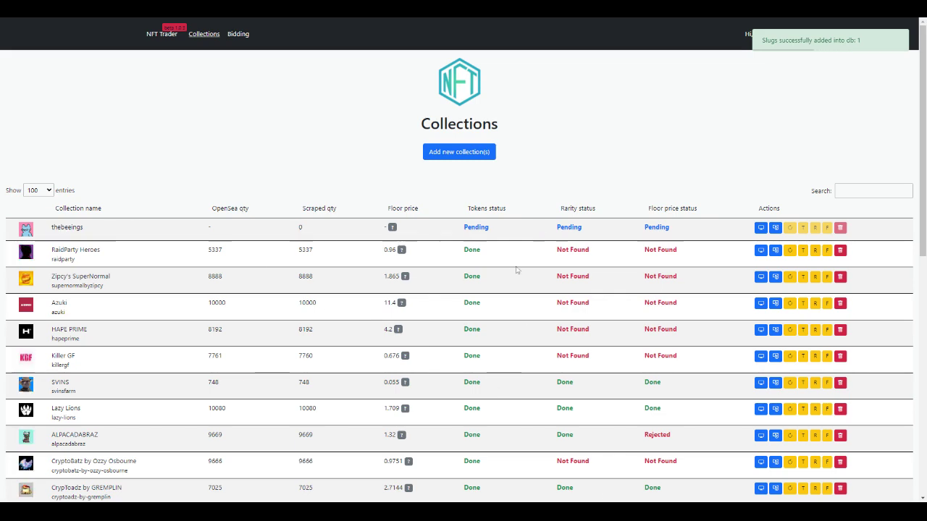
scroll(459, 315, down, 2)
scroll(463, 311, up, 2)
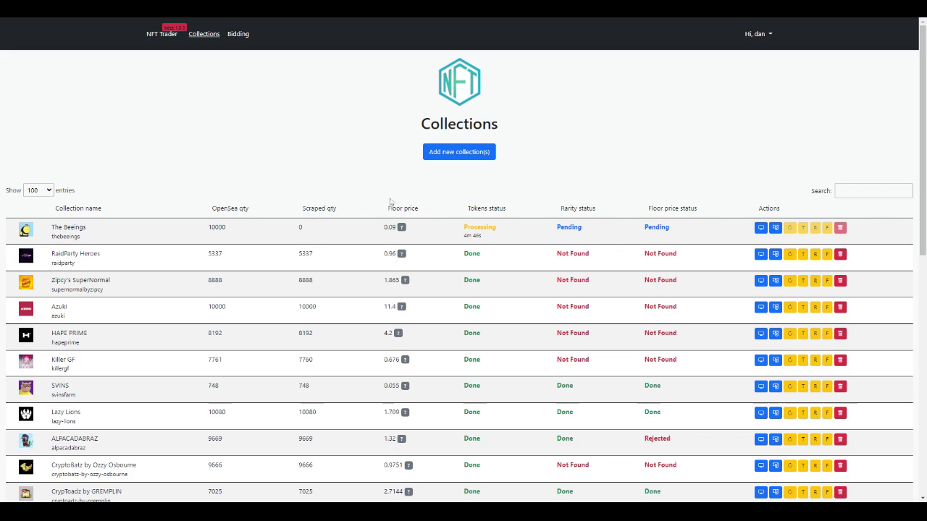
Highlight The Beeings' processing timer and its Pending, then Processing, rarity status.
mouse_move(403, 229)
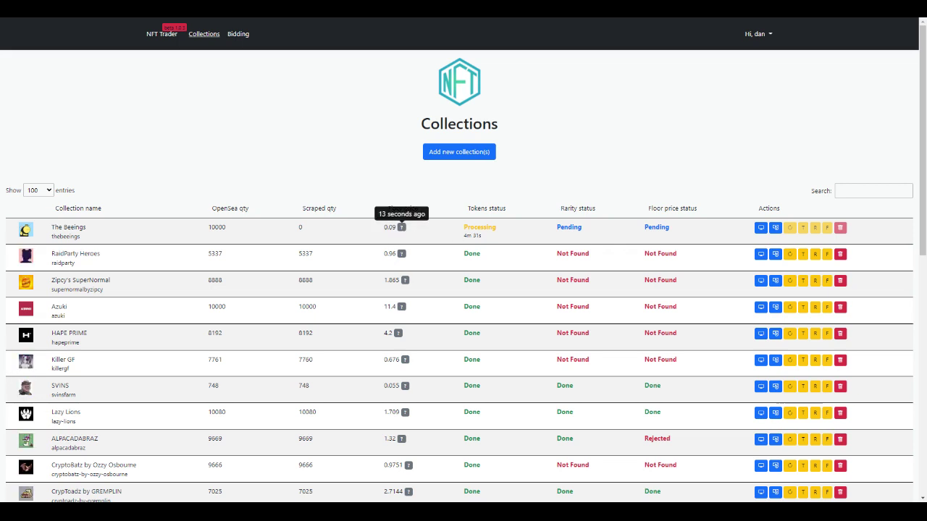
drag(470, 236, 464, 236)
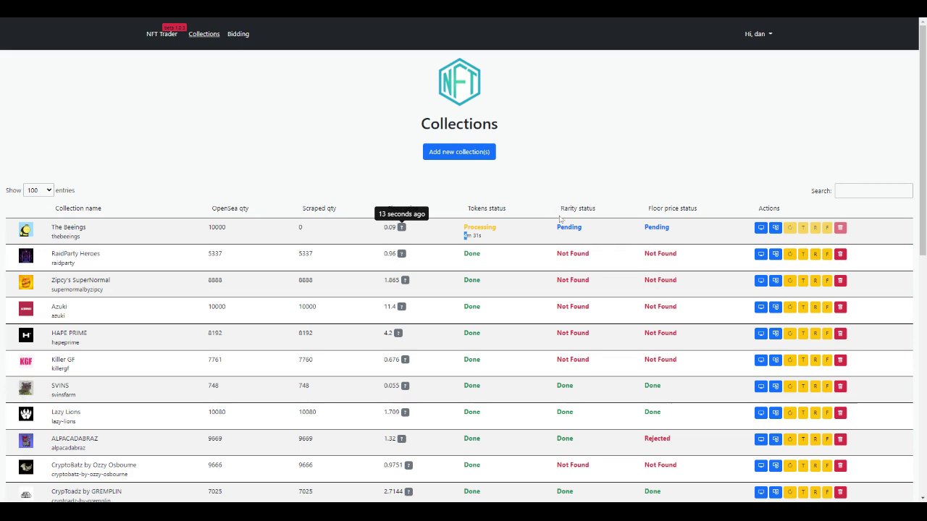
drag(554, 237, 583, 236)
click(584, 238)
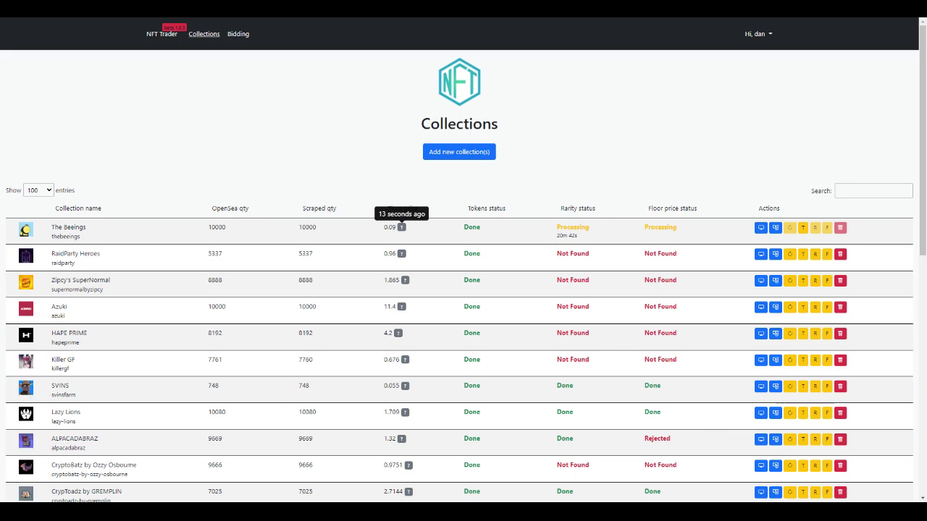
double_click(572, 227)
Clear the highlighted rarity status text in The Beeings row.
click(579, 226)
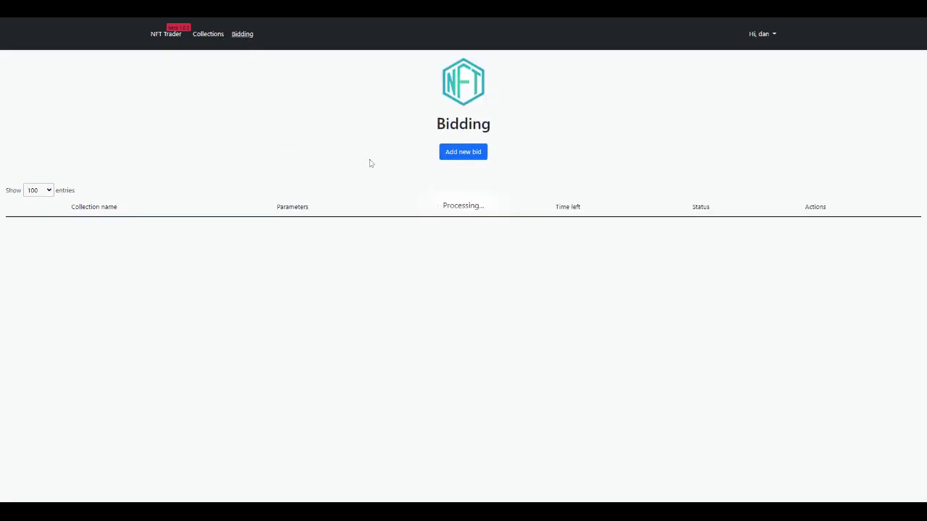
Start a new bid on ALPACADABRAZ (9669) using the main admin mad wallet.
click(460, 155)
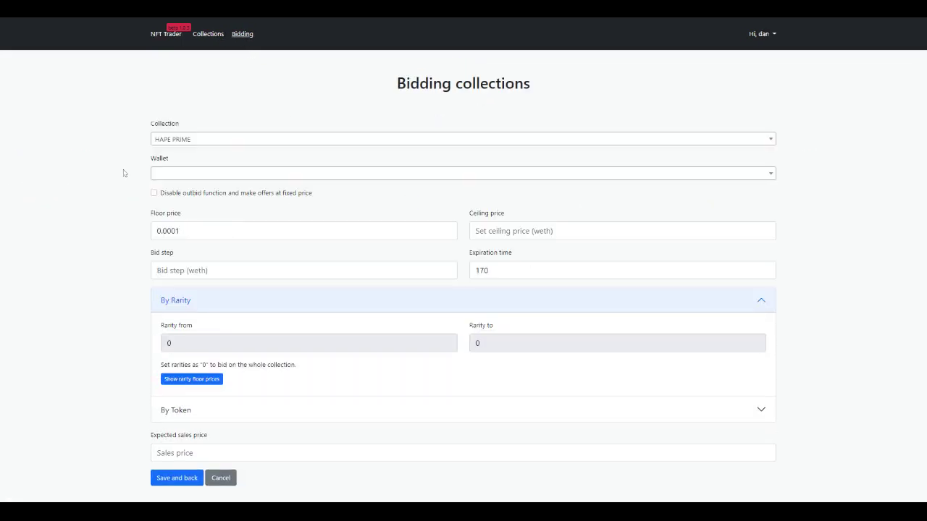
click(219, 139)
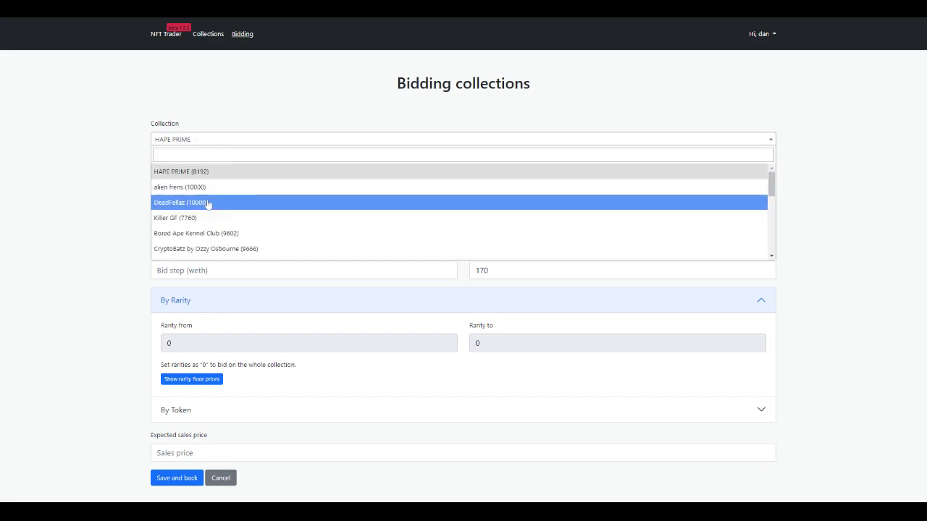
scroll(258, 201, down, 5)
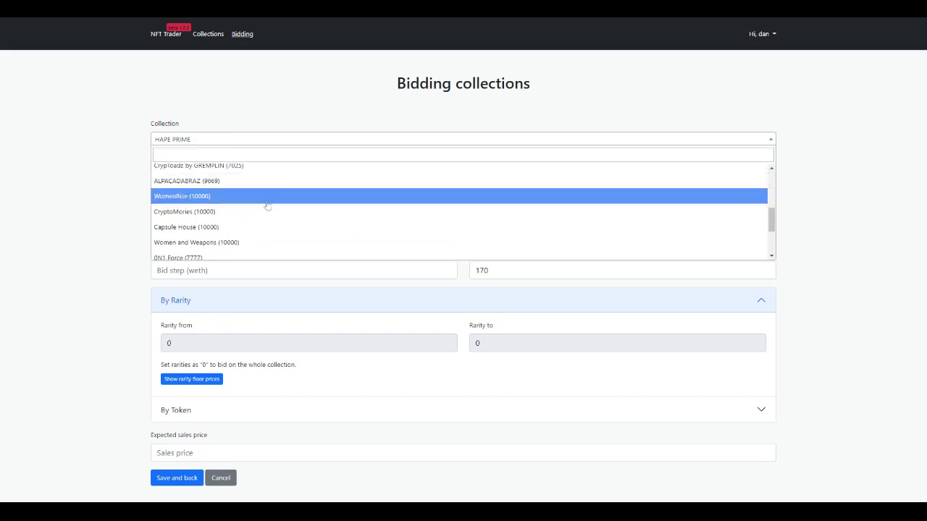
scroll(265, 208, up, 1)
scroll(239, 206, down, 1)
click(242, 181)
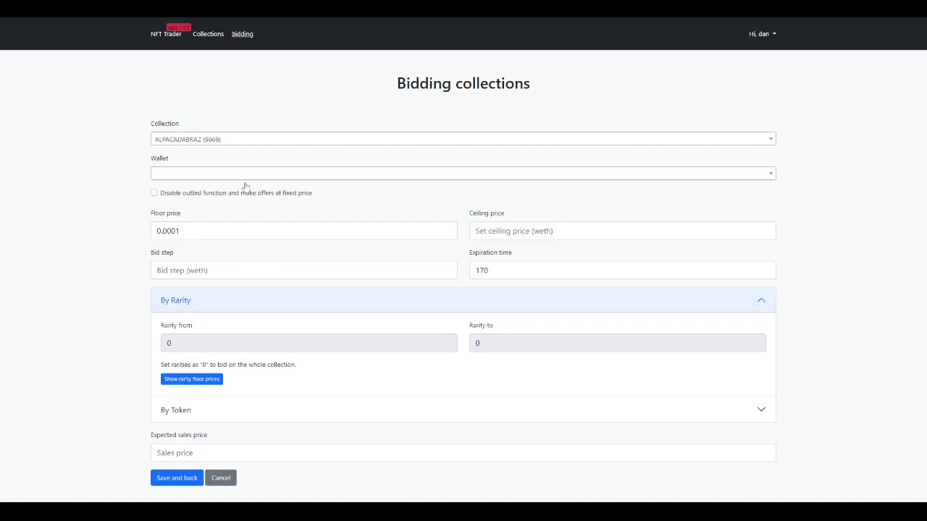
click(165, 175)
click(173, 208)
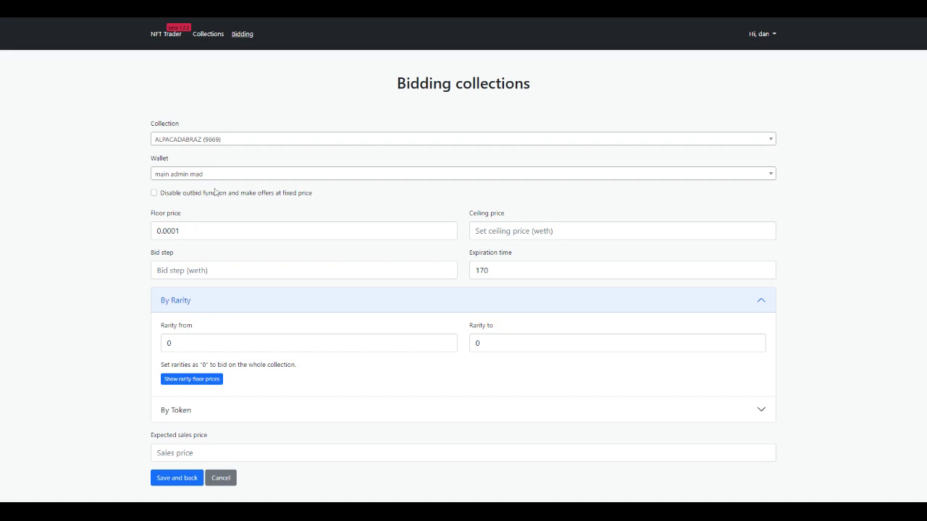
Disable outbidding for fixed-price offers and enter a 0.001 floor price.
click(155, 194)
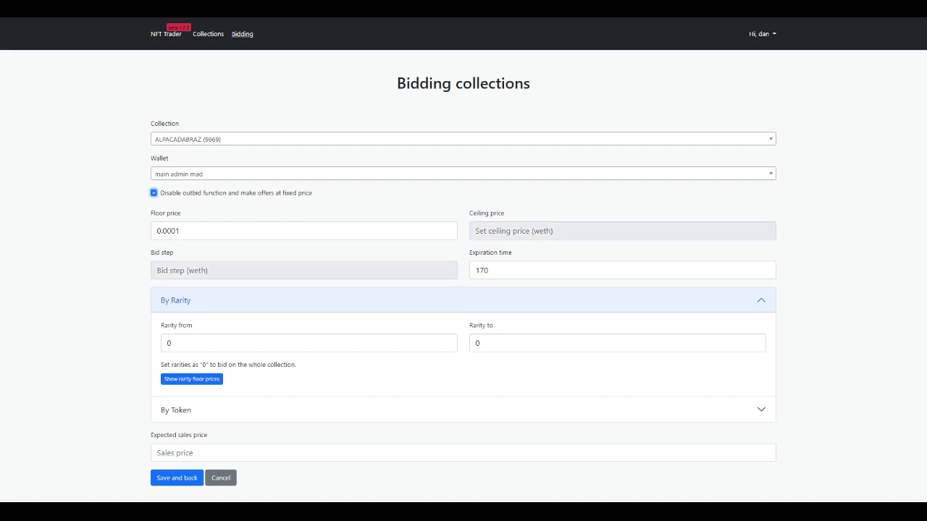
key(Tab)
text(0.001)
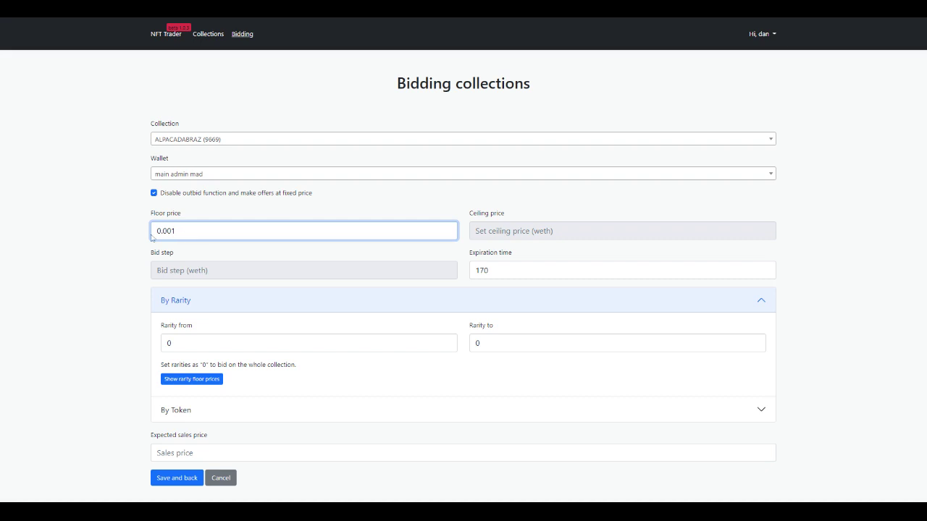
double_click(166, 231)
click(409, 285)
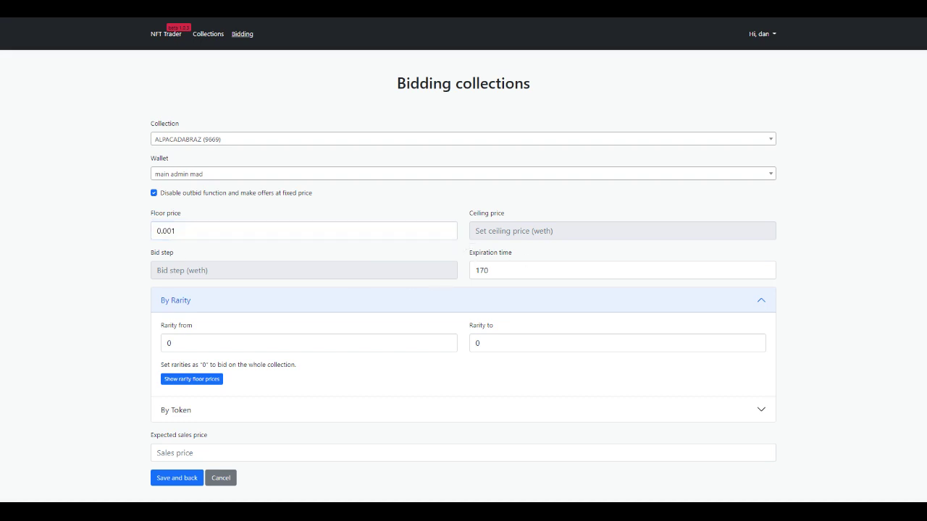
Change the expiration time from 170 to 1 and switch to targeting by token.
double_click(483, 270)
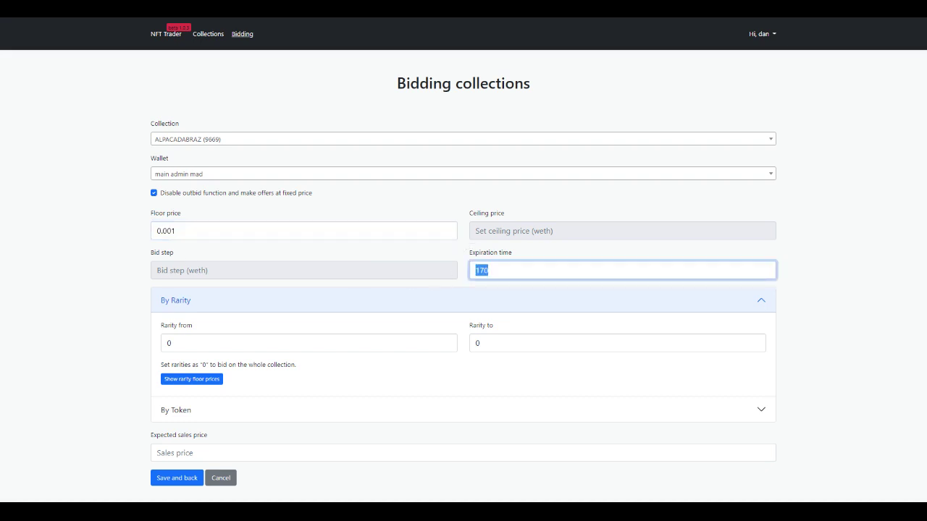
text(10)
click(100, 313)
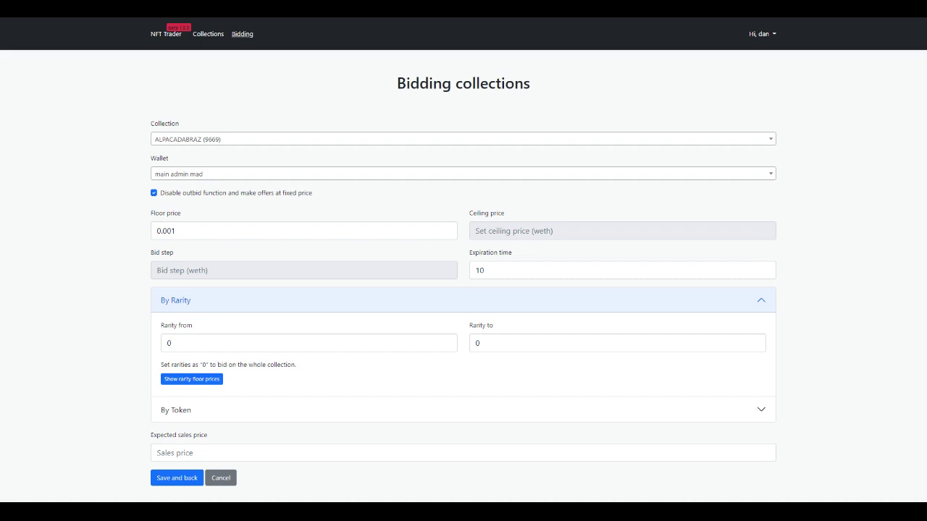
click(471, 270)
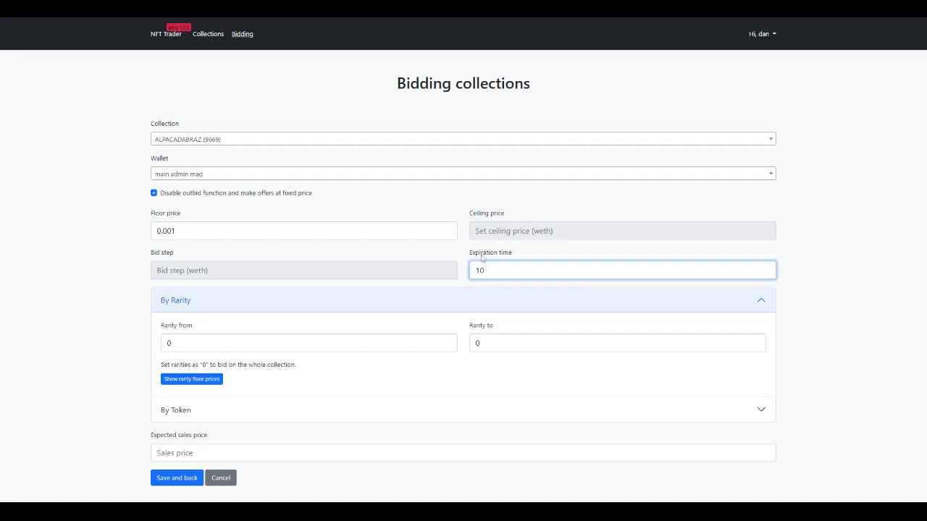
key(ctrl+a)
text(1)
click(140, 324)
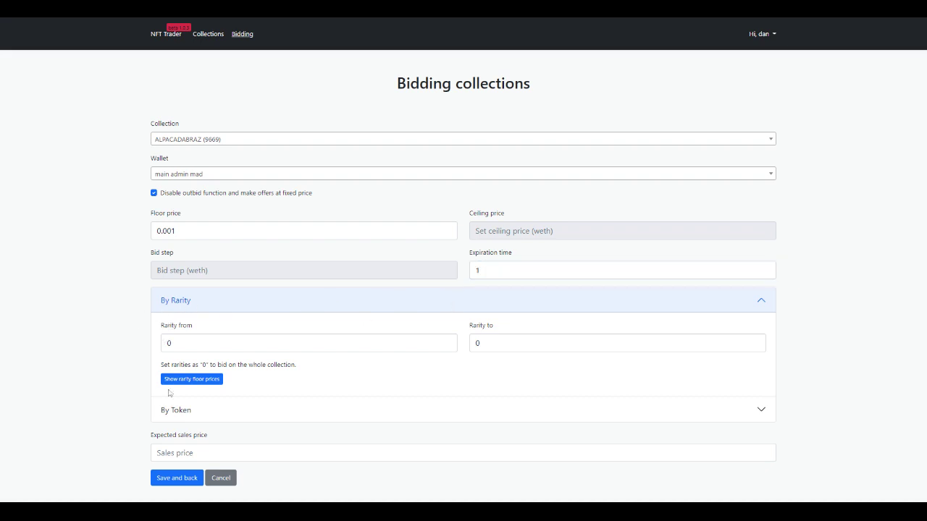
click(176, 410)
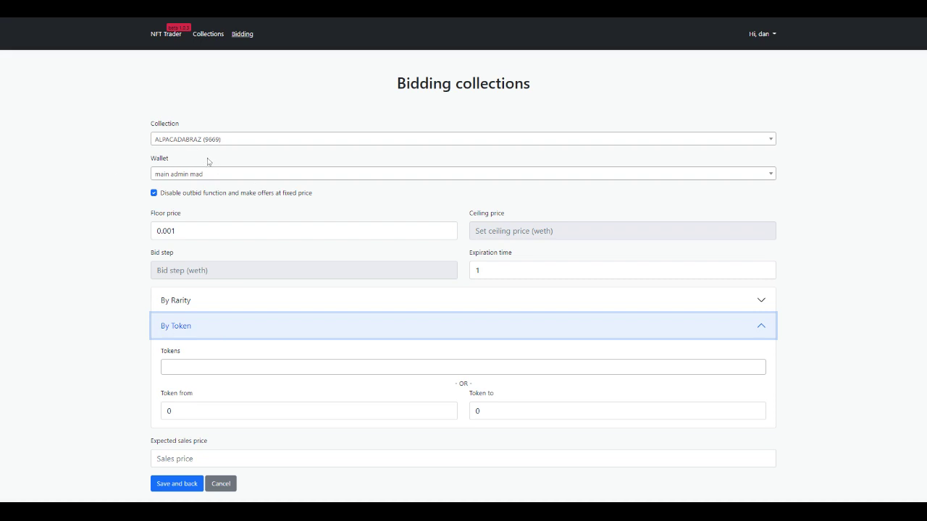
Enter the token range from 1 to 9669.
key(Tab)
key(Tab)
text(1)
key(Tab)
text(9669)
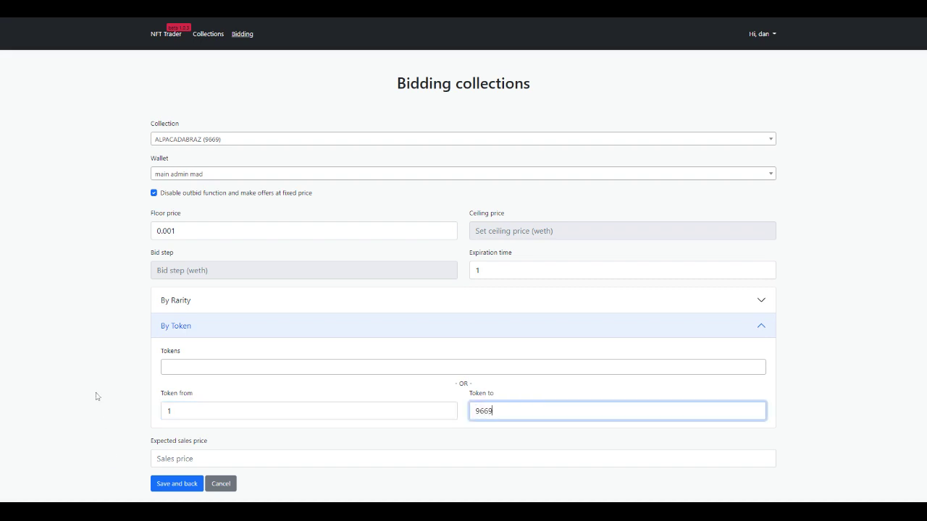
click(91, 426)
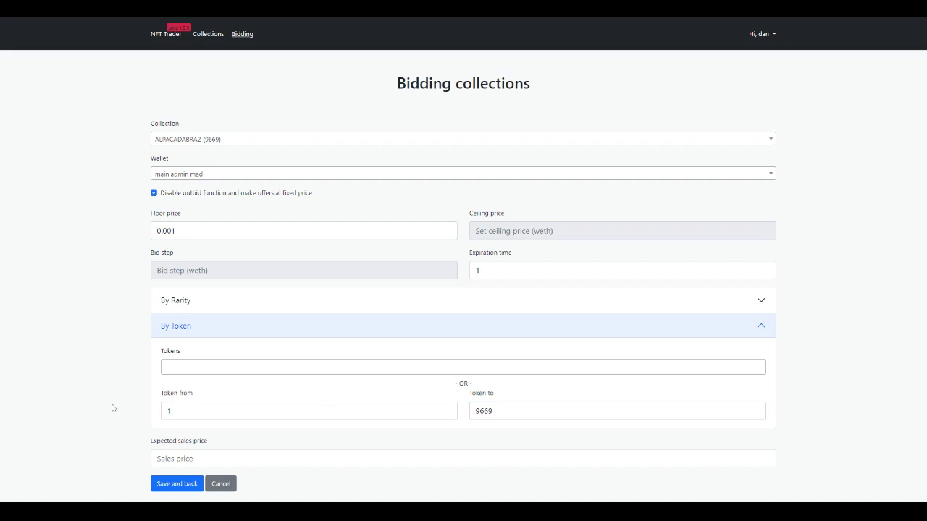
click(157, 458)
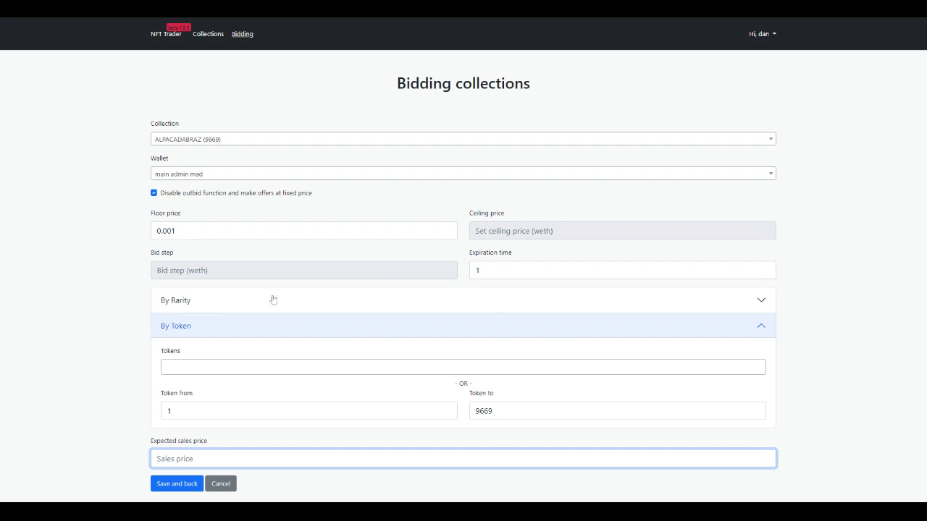
Enter 0.09 as the bid's expected sales price.
double_click(166, 230)
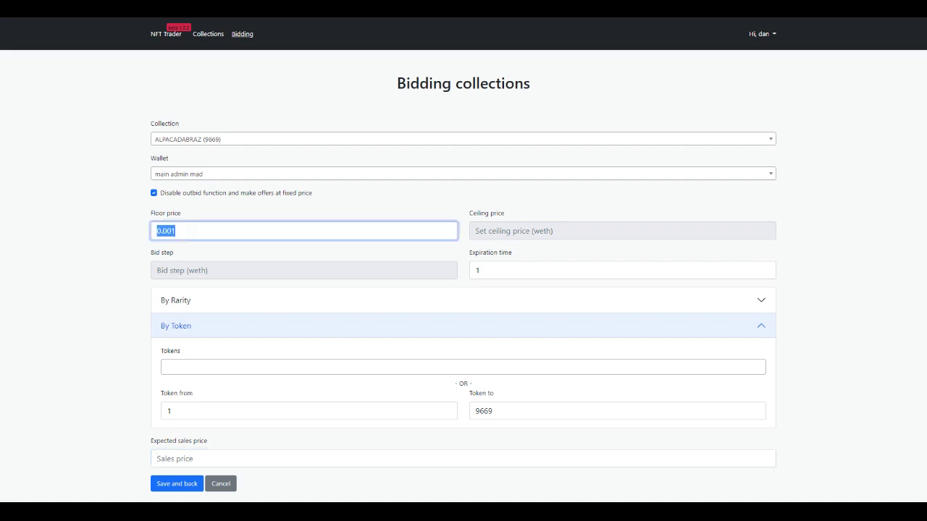
key(Right)
key(ctrl+a)
click(289, 459)
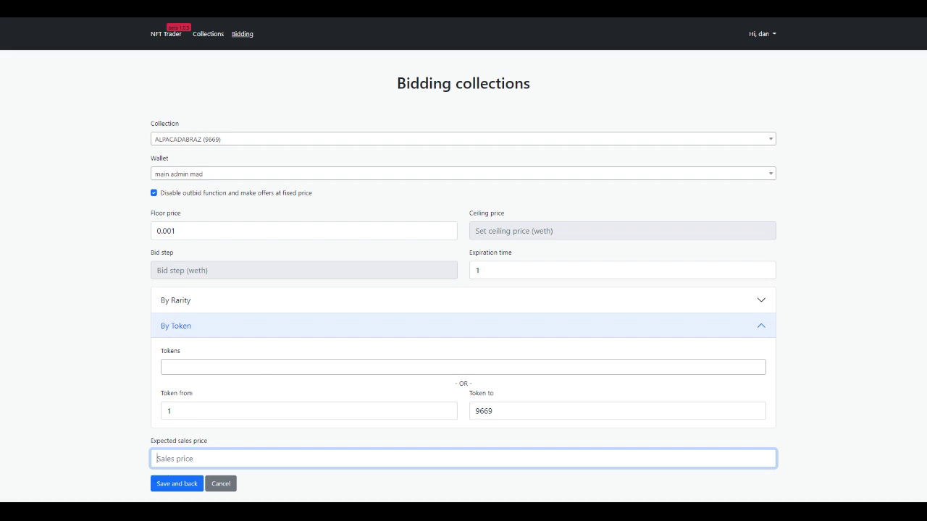
text(.)
text(0)
text(09)
click(102, 401)
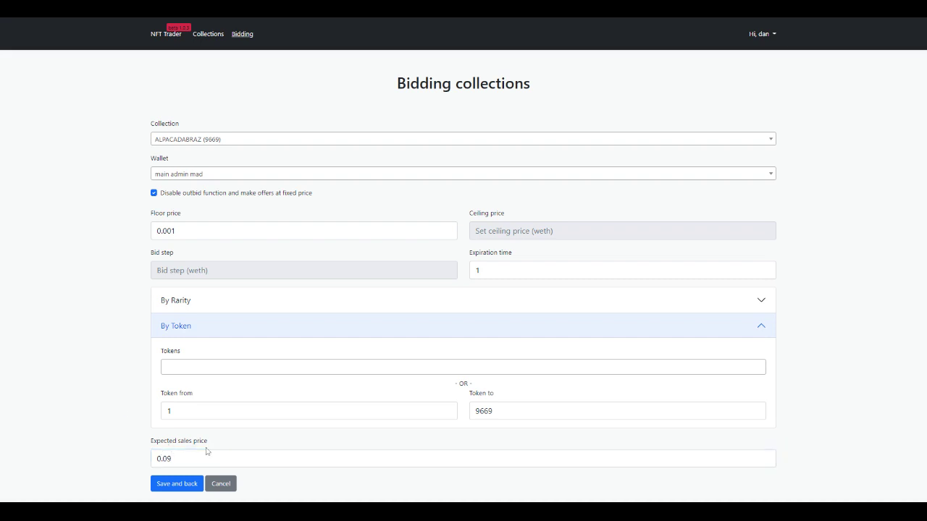
Re-enable outbidding and set the ceiling price to 0.005, starting from the copied 0.001.
click(156, 196)
click(157, 211)
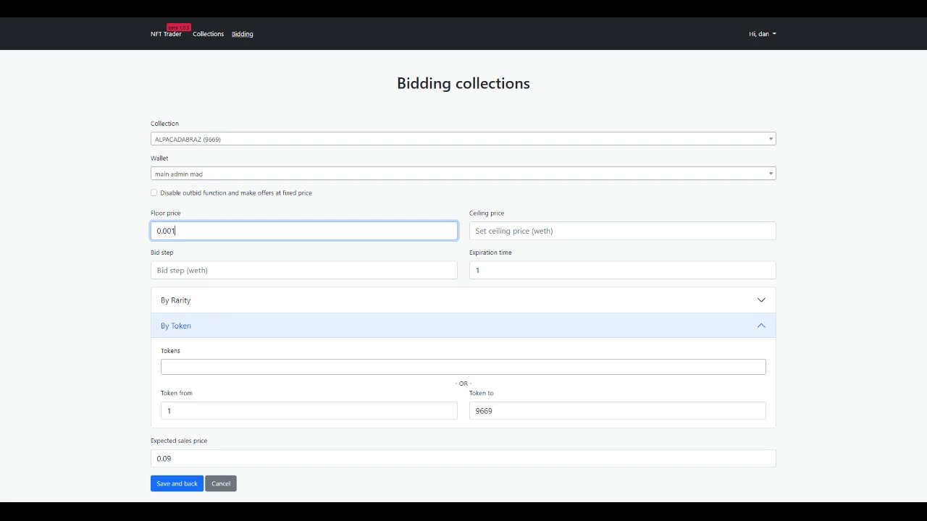
key(shift+Left)
key(shift+Left)
key(shift+Left)
key(shift+Left)
key(shift+Left)
key(ctrl+c)
key(Tab)
key(ctrl+v)
text(5)
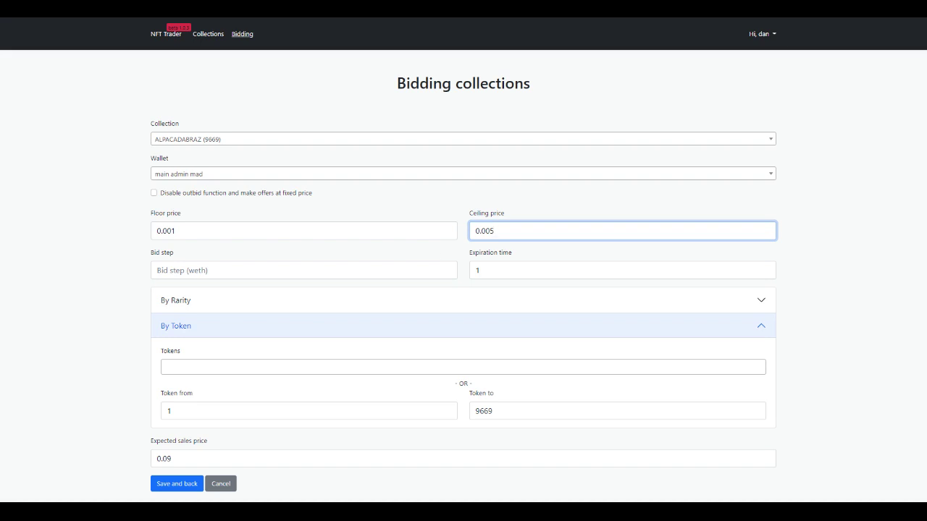
click(175, 230)
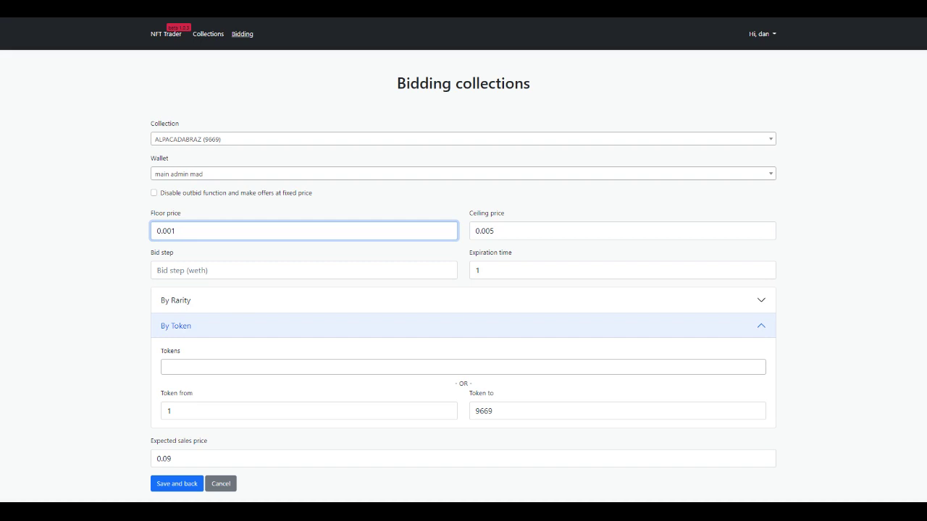
Enter a bid step of 0.0001, then recheck the floor and ceiling prices.
key(Tab)
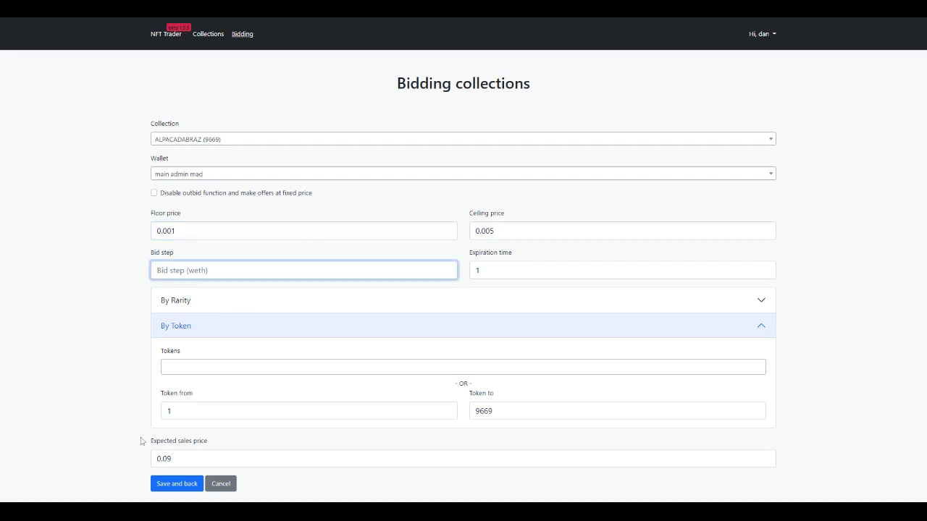
text(0.0001)
click(116, 315)
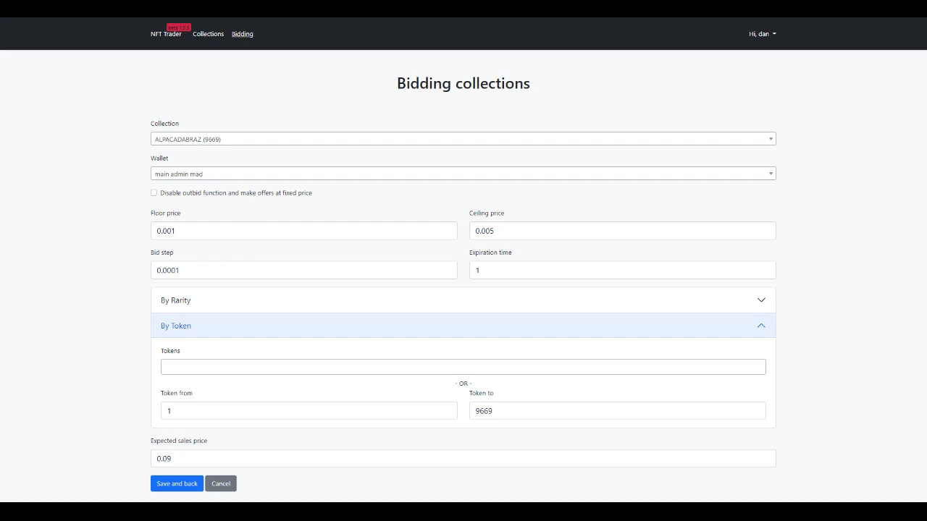
click(298, 273)
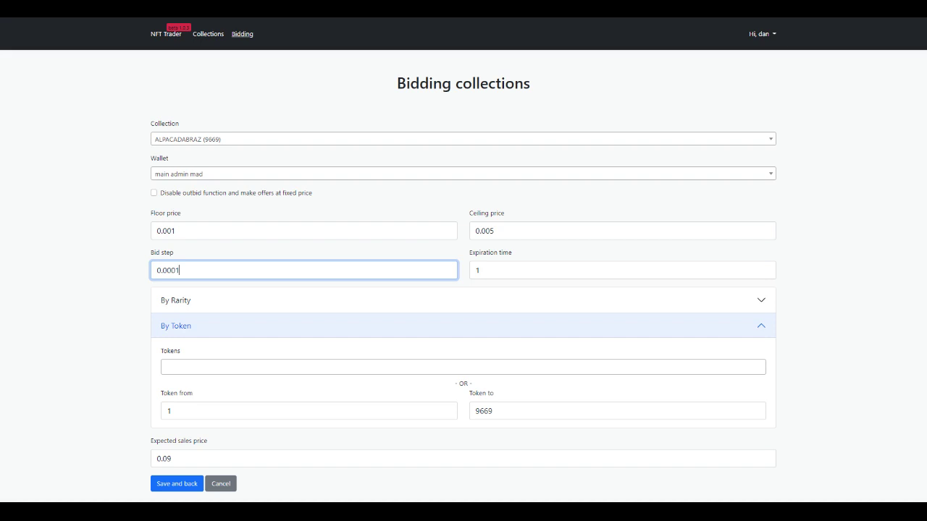
click(269, 233)
key(Tab)
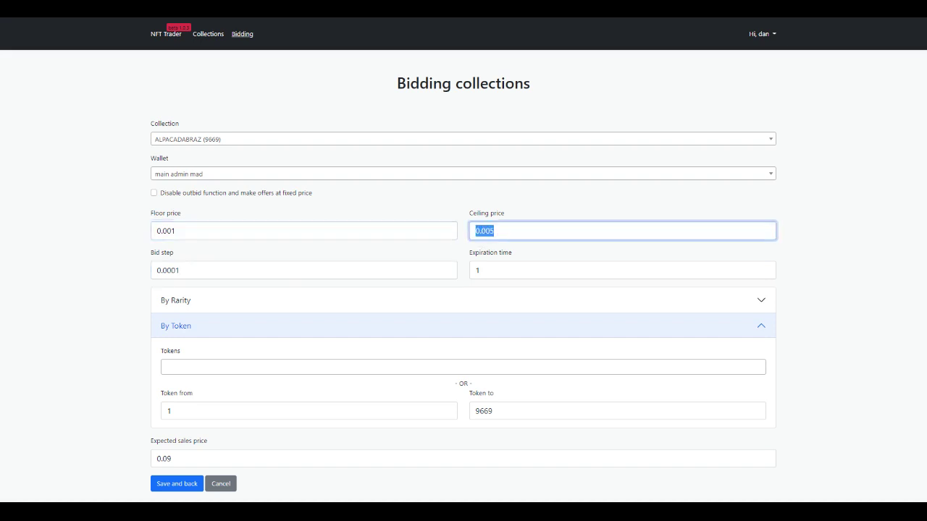
key(End)
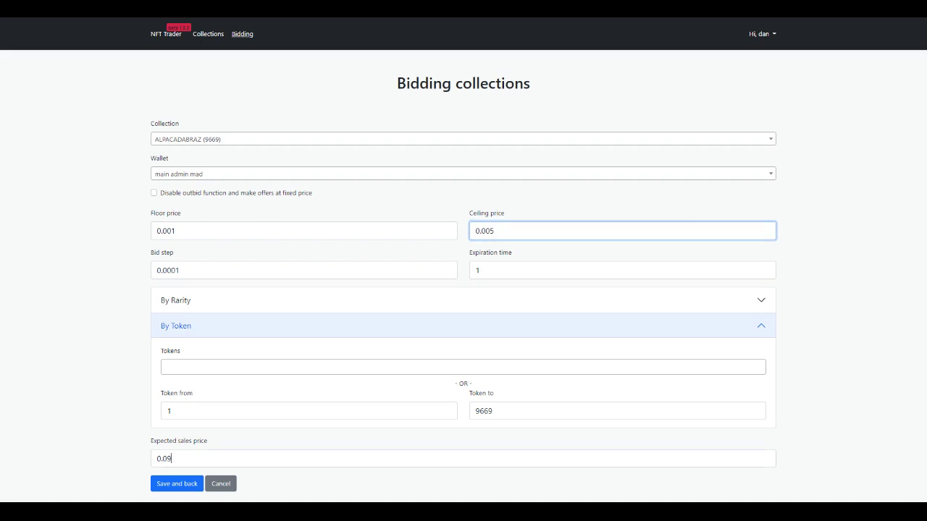
Review the expected sales price, bid step, floor and ceiling values in the ALPACADABRAZ bid form.
click(166, 459)
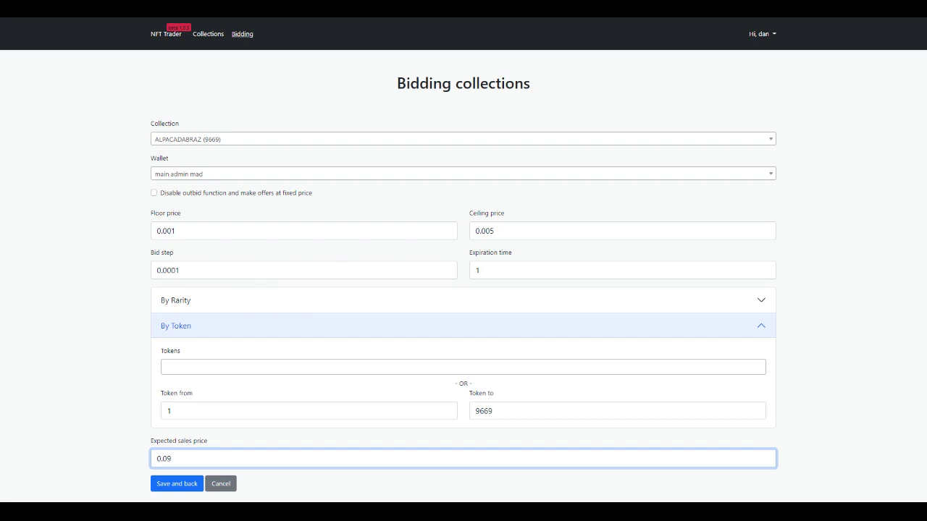
click(179, 270)
click(434, 230)
click(507, 231)
click(255, 263)
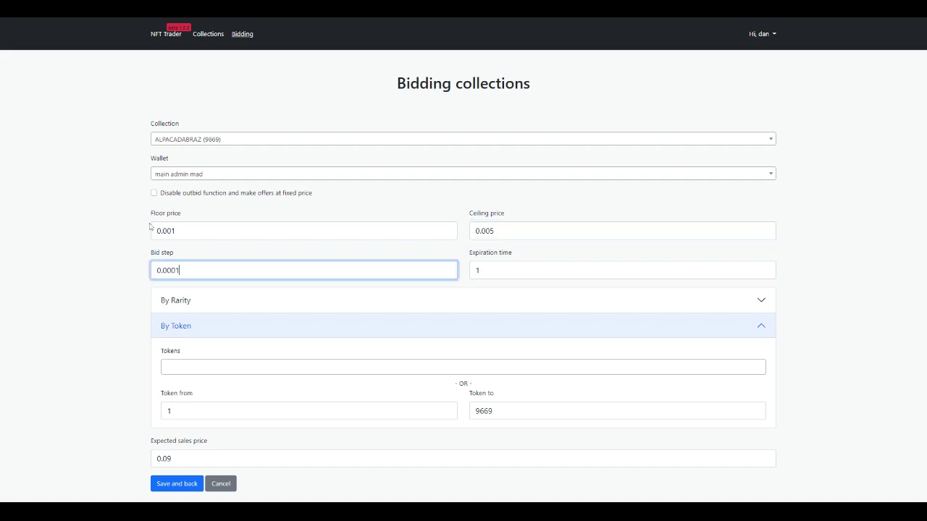
Raise the floor price to 0.004, just under the 0.005 ceiling.
click(175, 230)
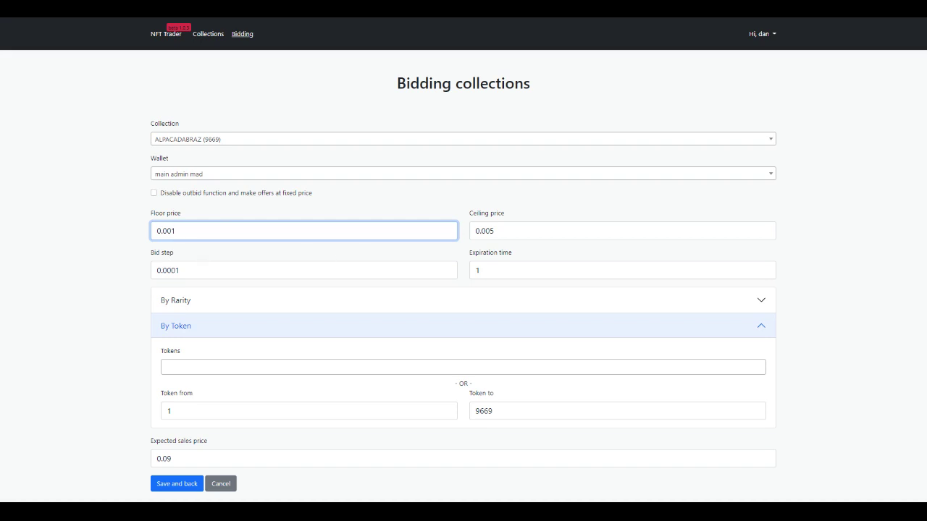
text(4)
key(Tab)
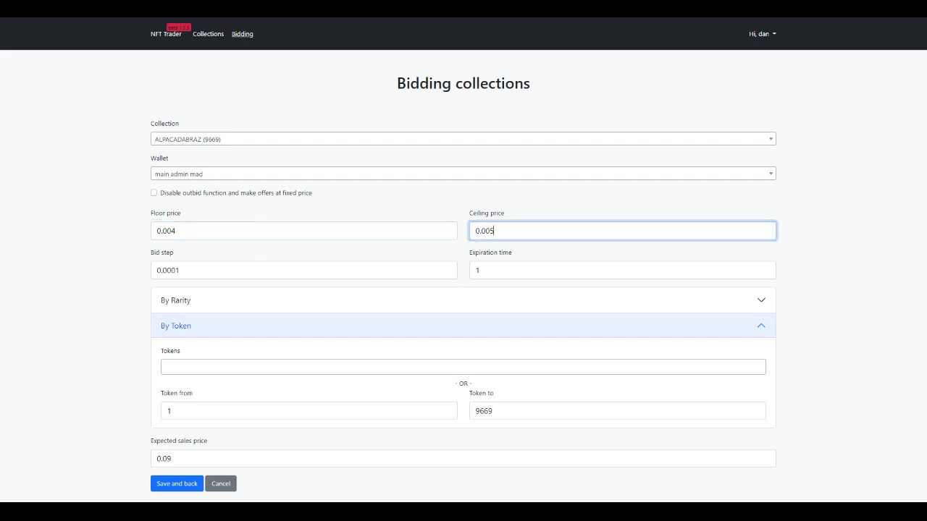
click(215, 263)
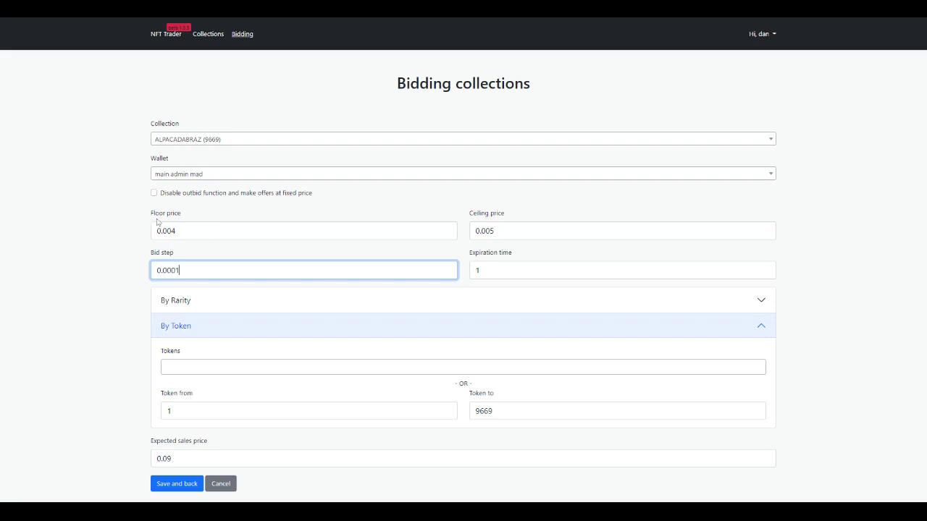
click(521, 237)
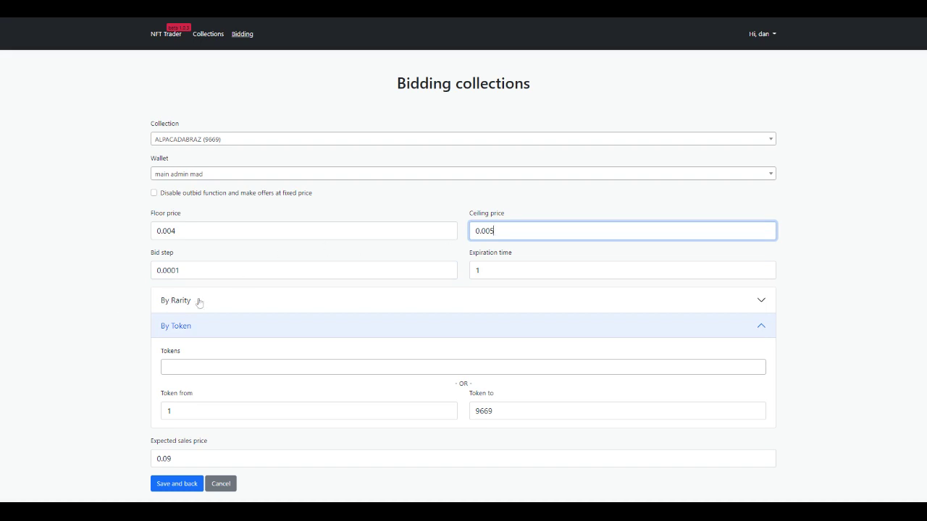
click(128, 331)
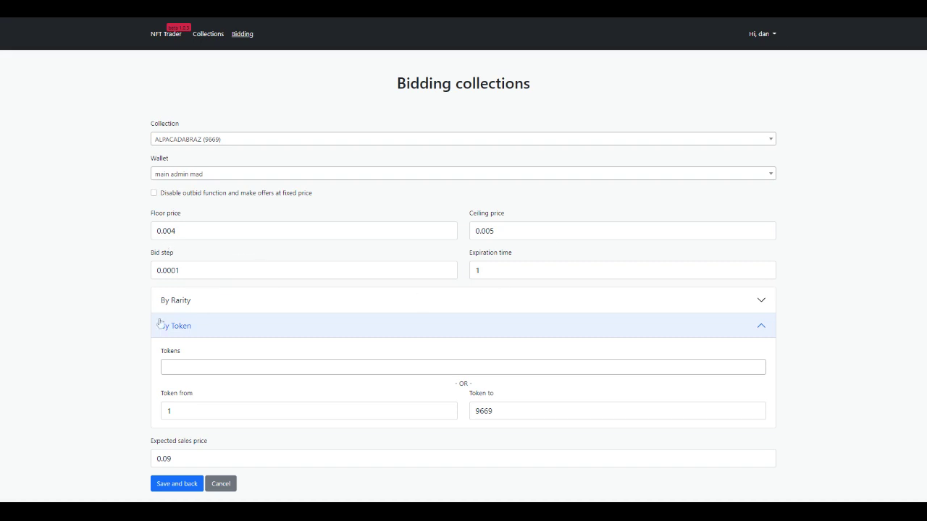
click(187, 440)
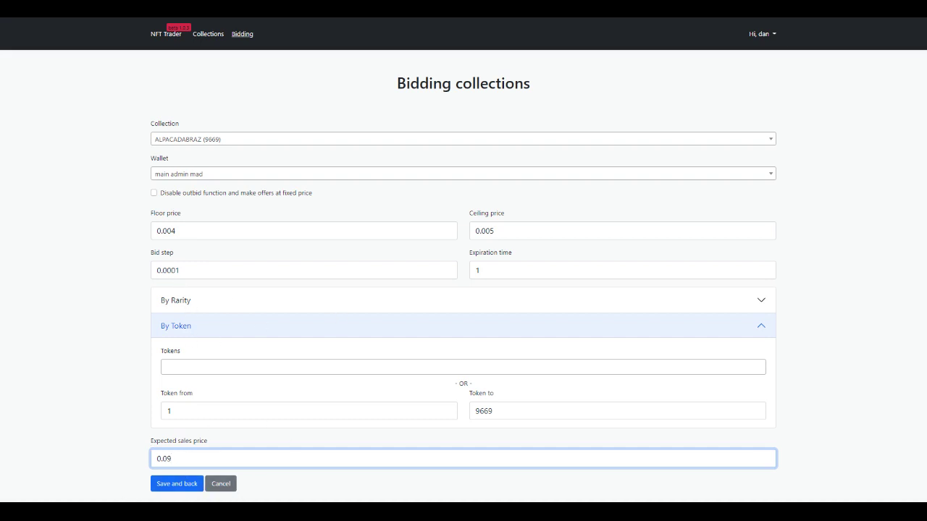
Disable outbidding, change the floor price to 0.0001, and save the ALPACADABRAZ bid.
click(153, 193)
key(Tab)
text(0.0)
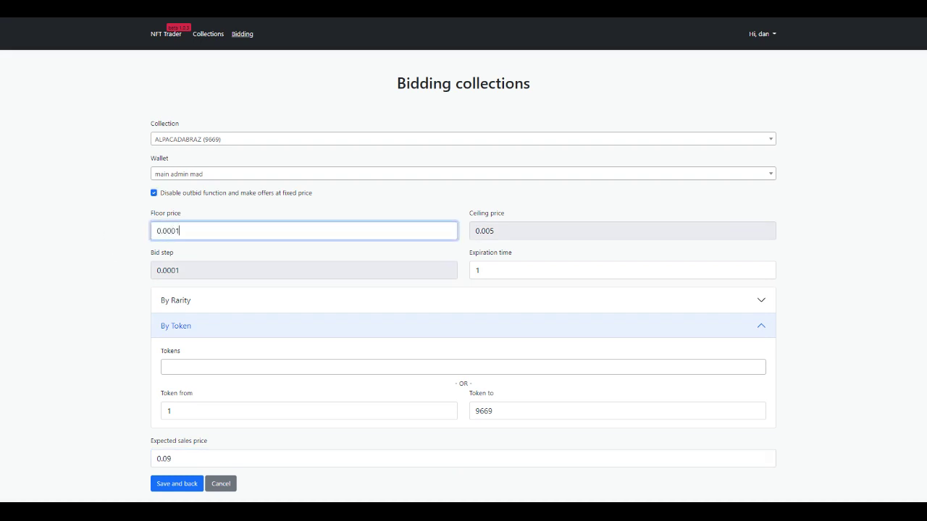
click(110, 261)
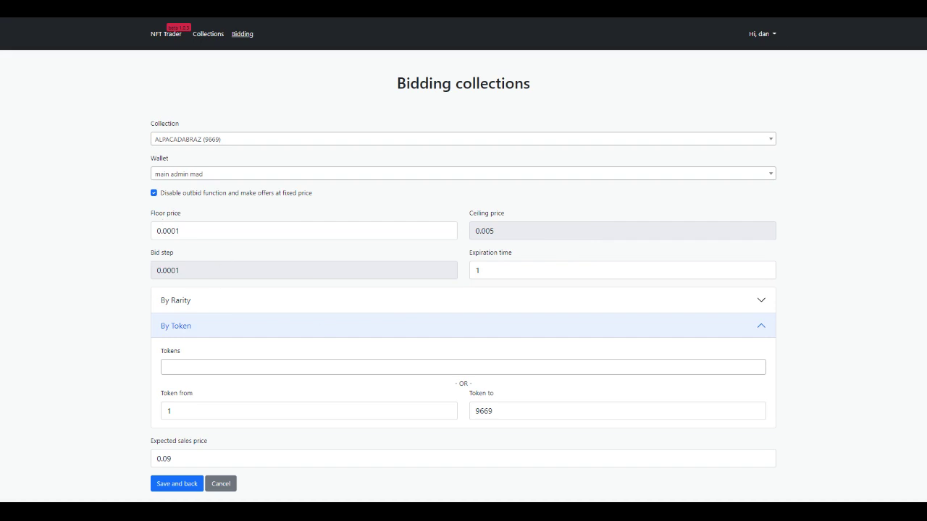
click(162, 484)
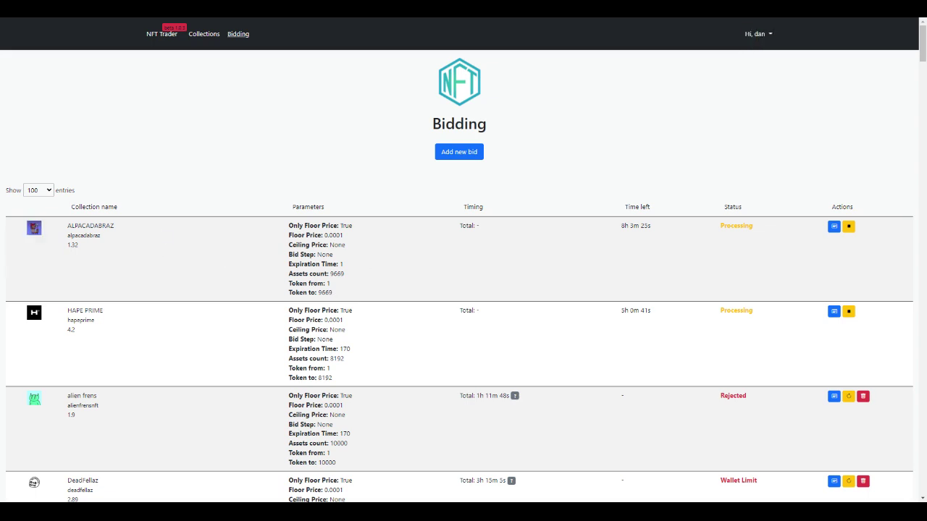
Stop the running ALPACADABRAZ bid and rebid it with upper token 3000 and an expected sales price.
click(848, 227)
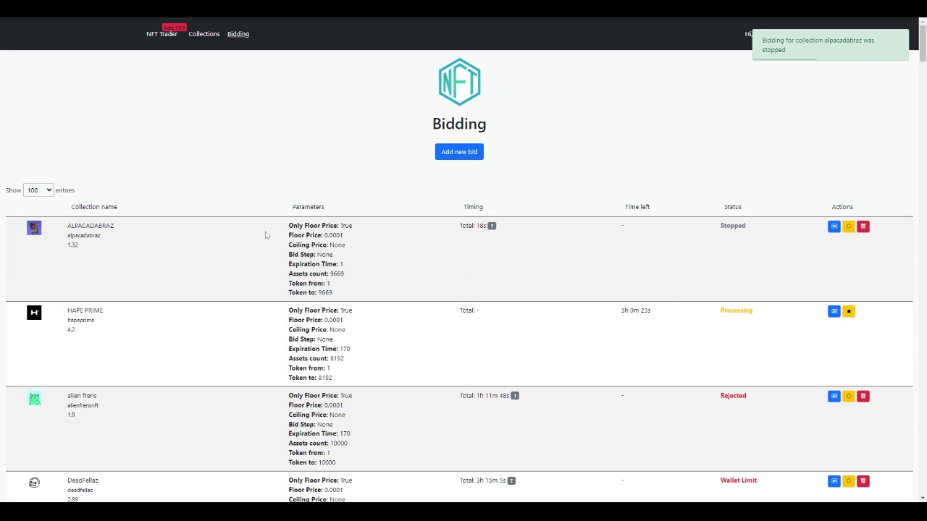
click(849, 228)
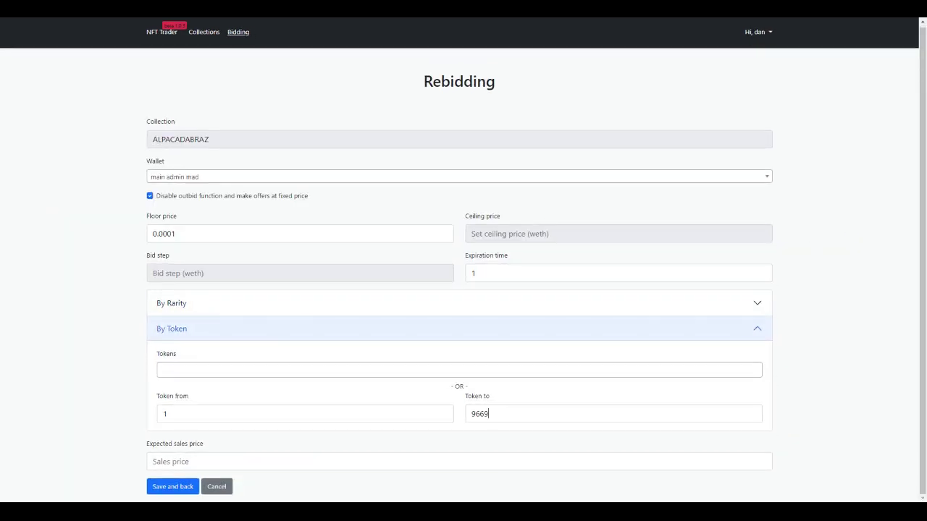
key(Tab)
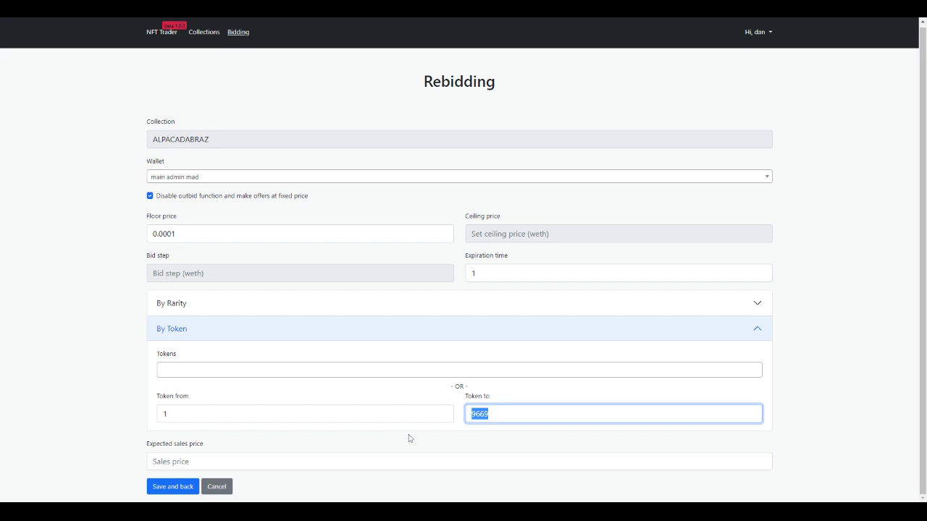
text(2)
key(Tab)
text(2)
click(85, 450)
click(165, 494)
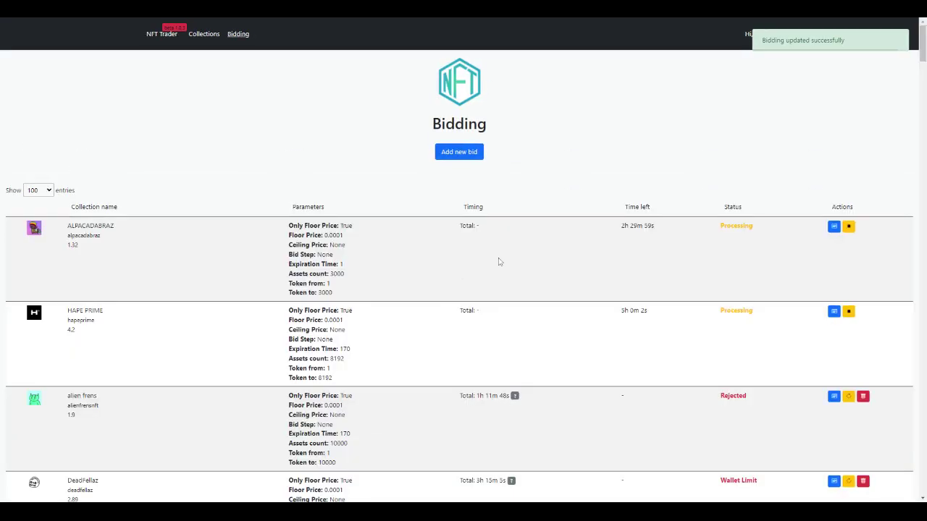
Start a new bid from the main admin wallet with outbidding disabled.
click(450, 152)
click(208, 172)
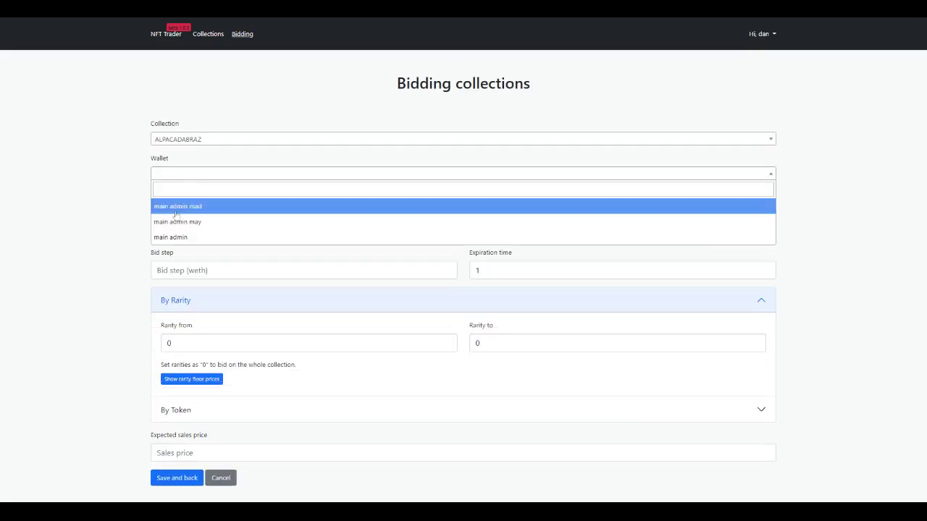
click(177, 207)
drag(100, 246, 168, 200)
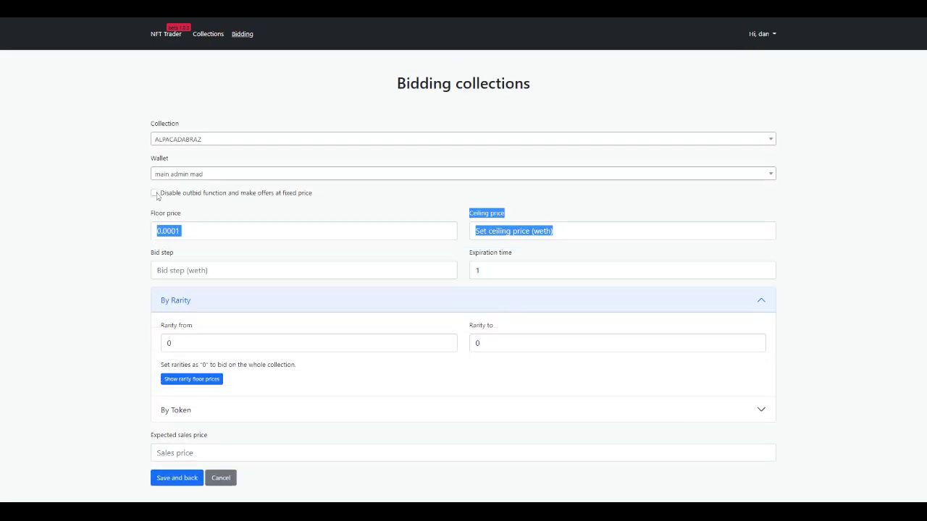
click(155, 194)
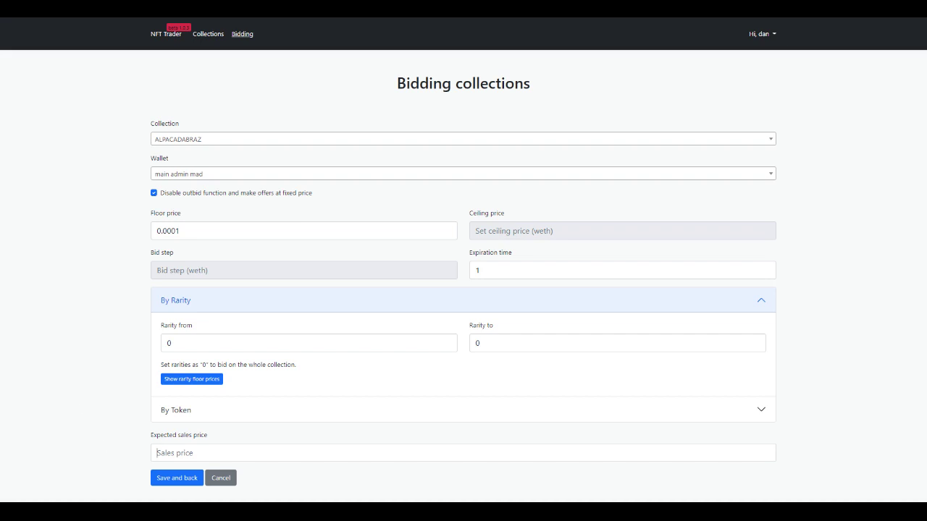
Set the token range to 3001–6000 and expected sales price 2, then save the bid.
click(180, 449)
click(170, 418)
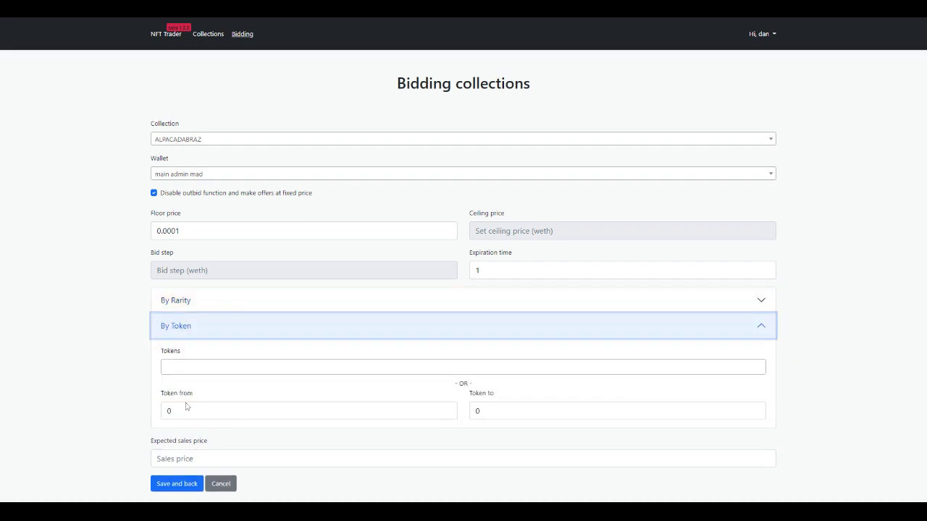
double_click(184, 409)
key(Tab)
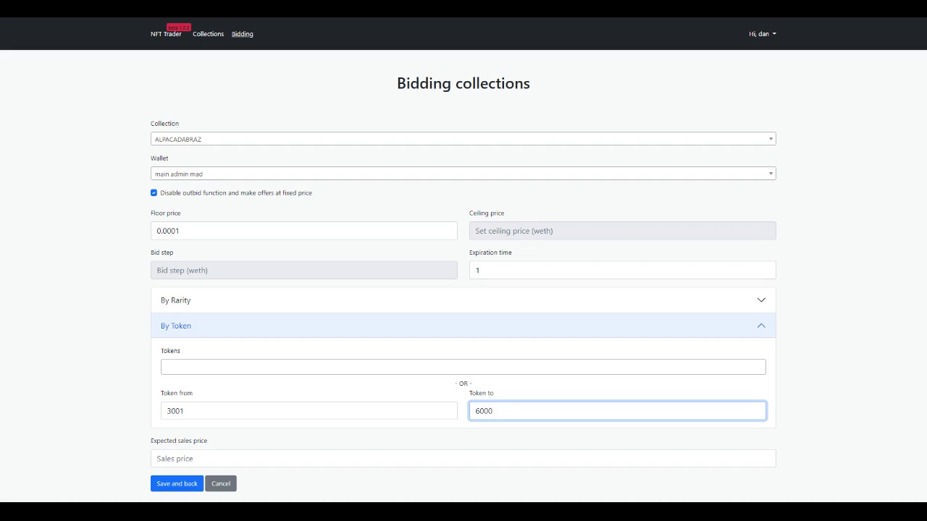
click(116, 419)
key(Tab)
text(2)
click(174, 484)
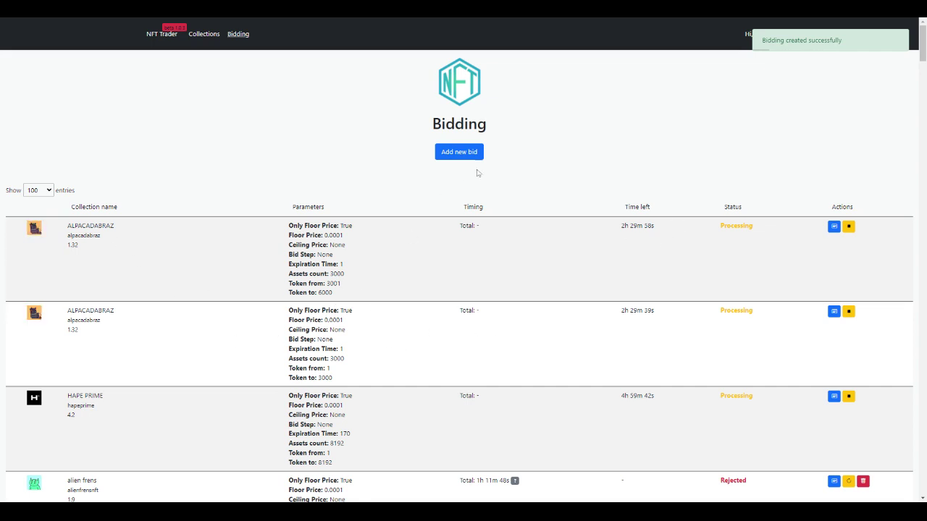
Start another new bid from the main admin wallet with outbidding disabled.
click(459, 152)
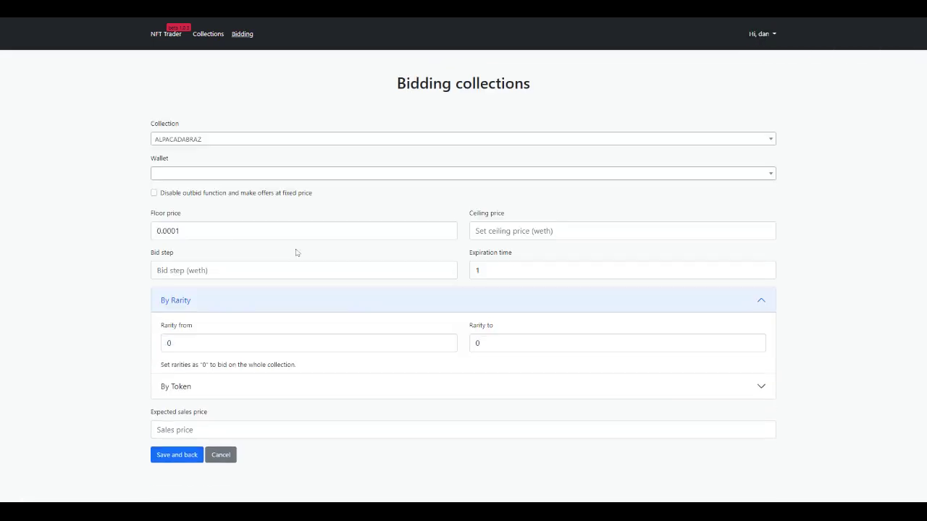
click(188, 176)
click(177, 207)
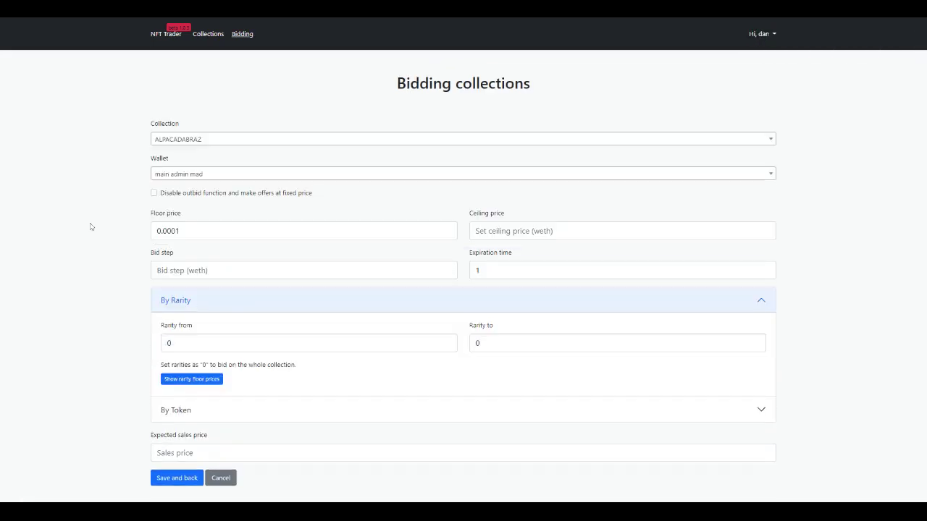
click(155, 193)
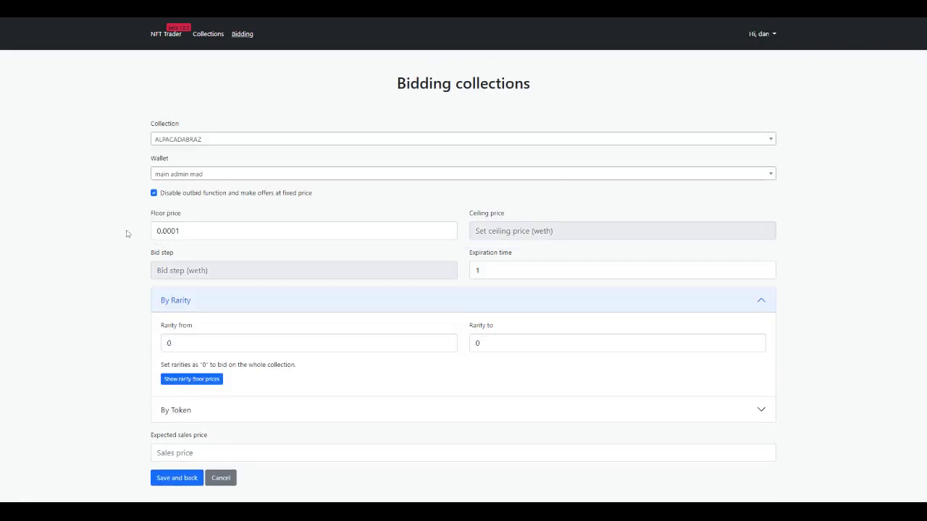
Set the token range to 6001–9600 and expected sales price 2, then save the bid.
click(186, 409)
click(169, 411)
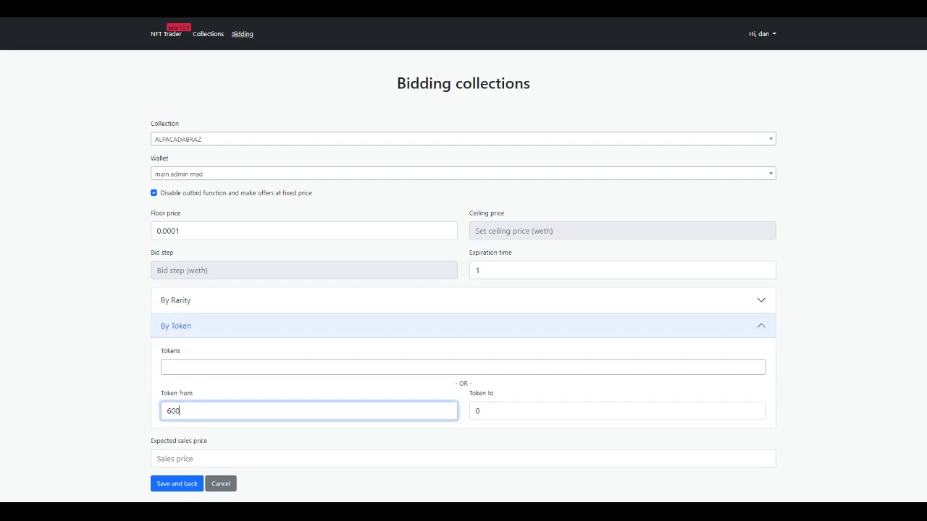
key(Tab)
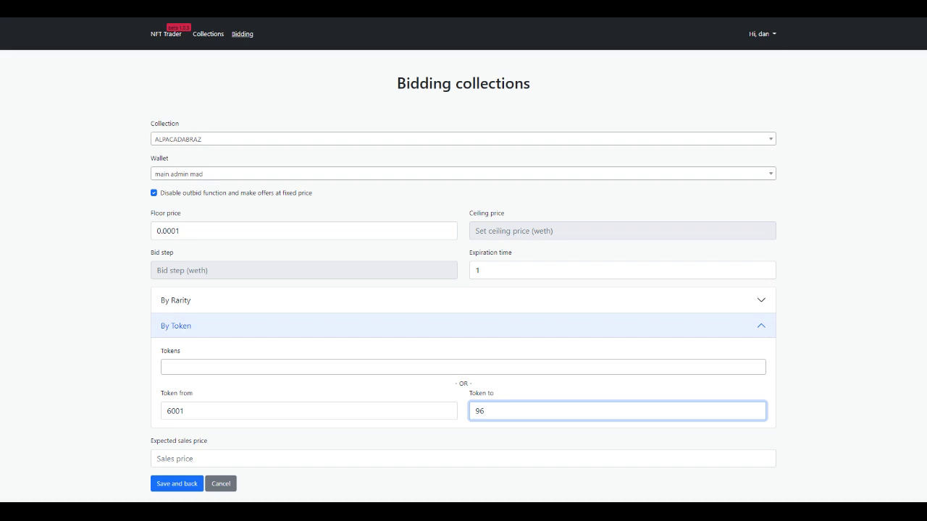
click(156, 457)
text(2)
key(Tab)
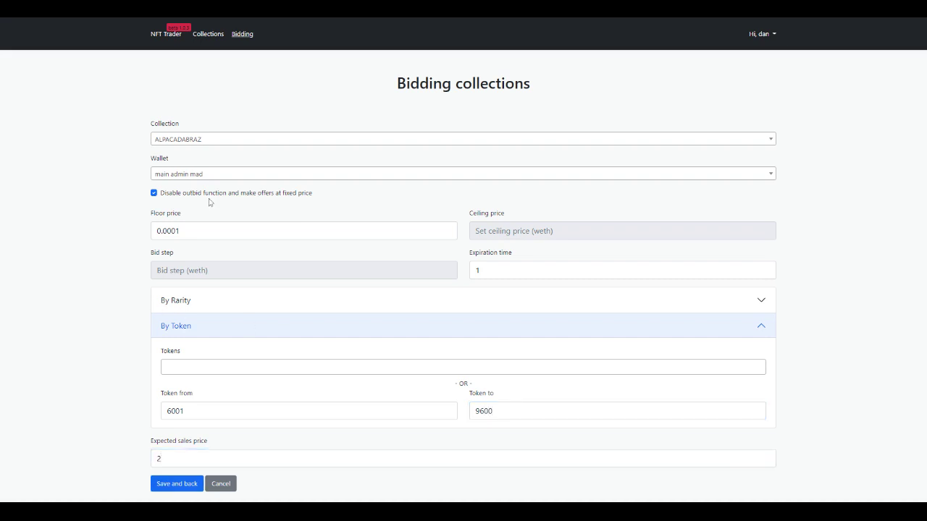
click(172, 482)
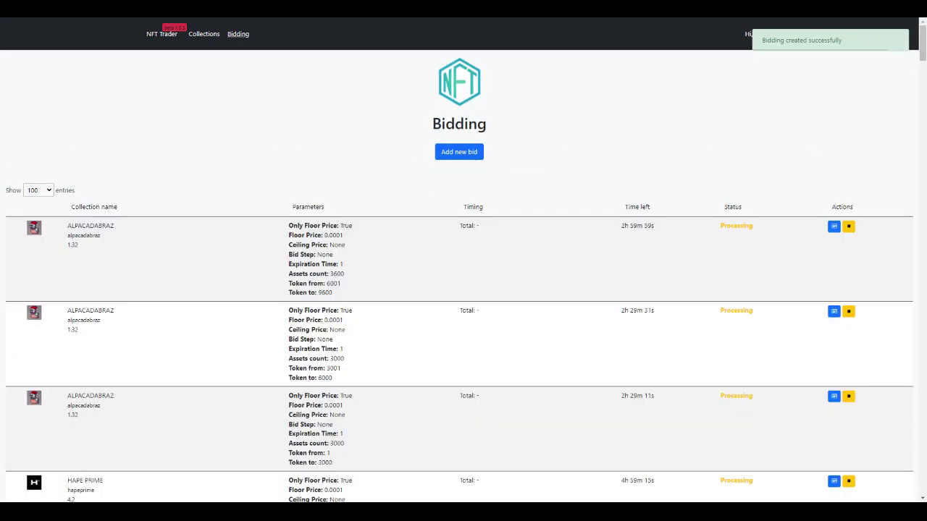
scroll(314, 342, down, 1)
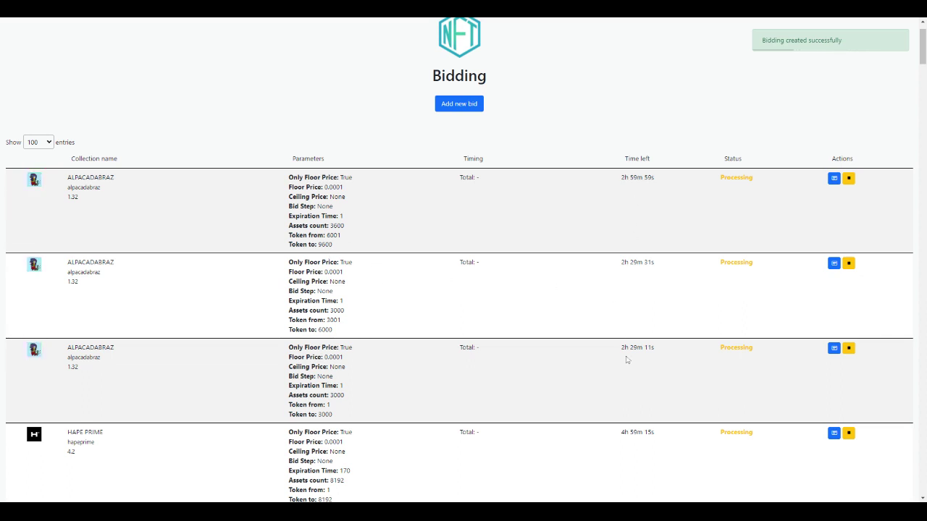
scroll(533, 430, down, 1)
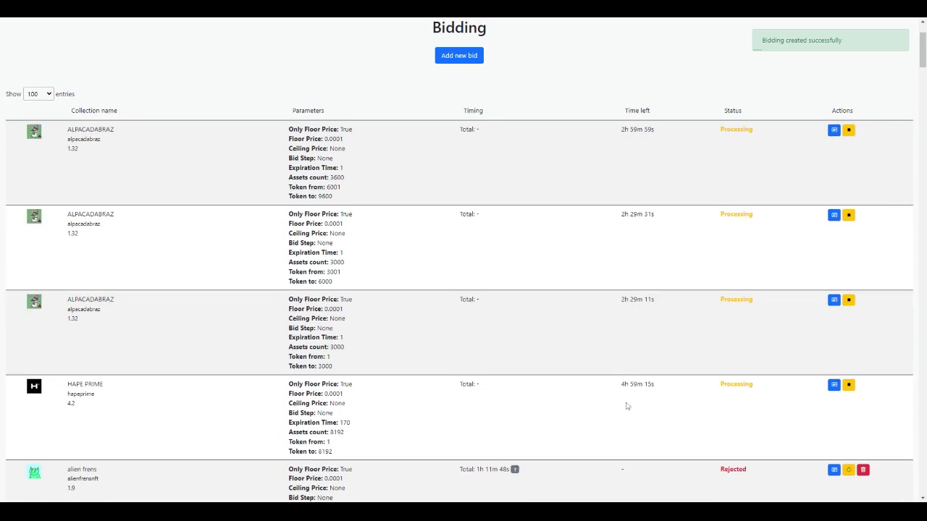
scroll(613, 377, down, 1)
scroll(613, 377, up, 3)
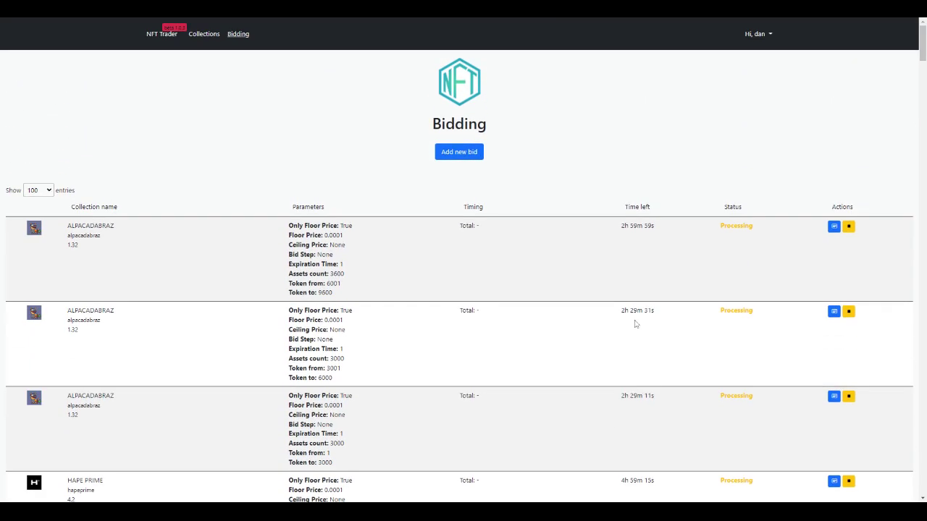
scroll(724, 376, down, 1)
Open the 6001–9600 thread's activity log, scroll through its offers, and go back to bidding.
click(834, 178)
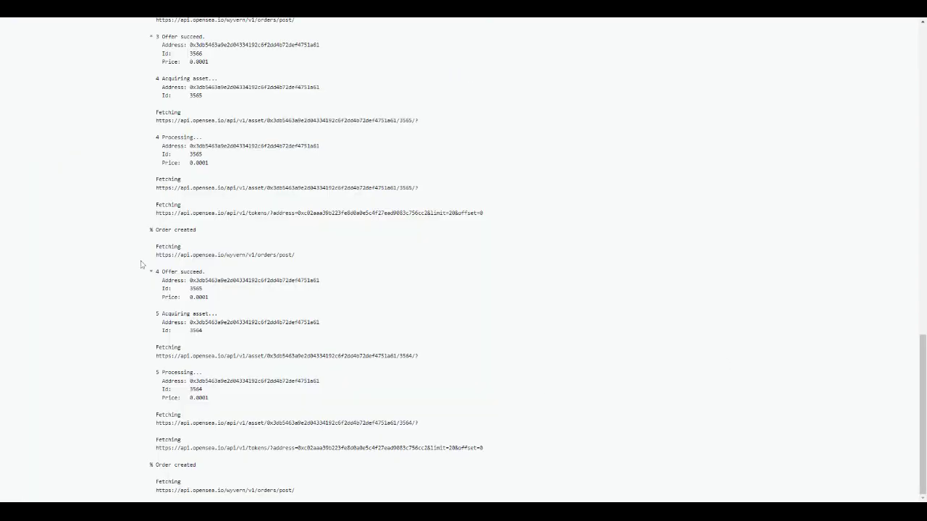
scroll(210, 286, up, 12)
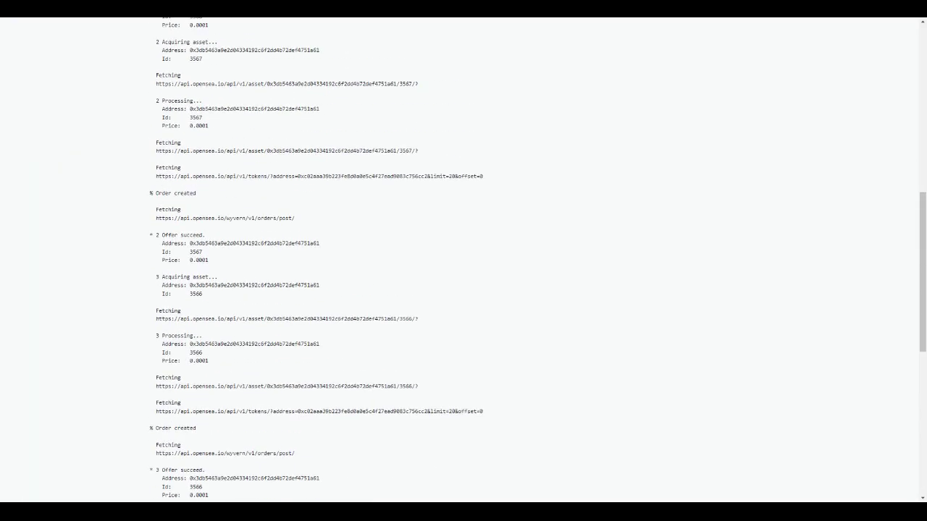
scroll(383, 244, up, 1)
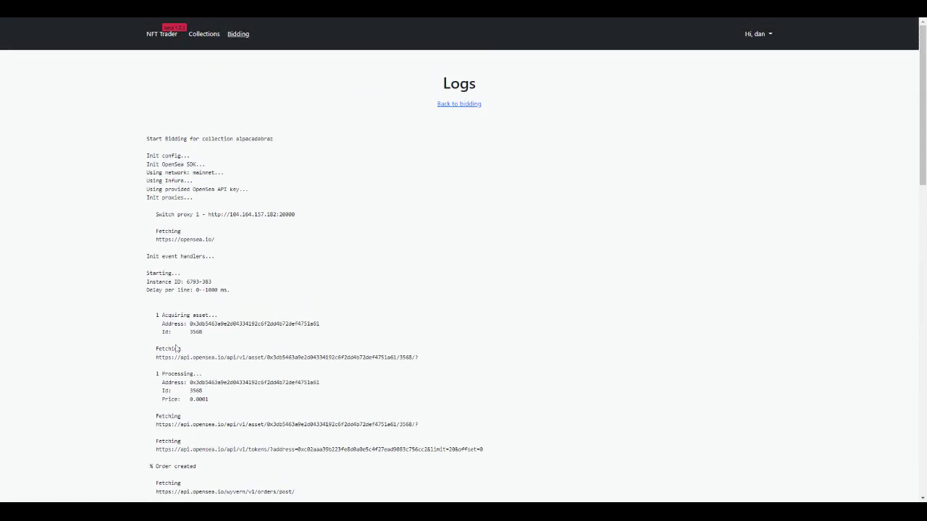
scroll(403, 253, down, 3)
scroll(403, 253, up, 3)
click(461, 108)
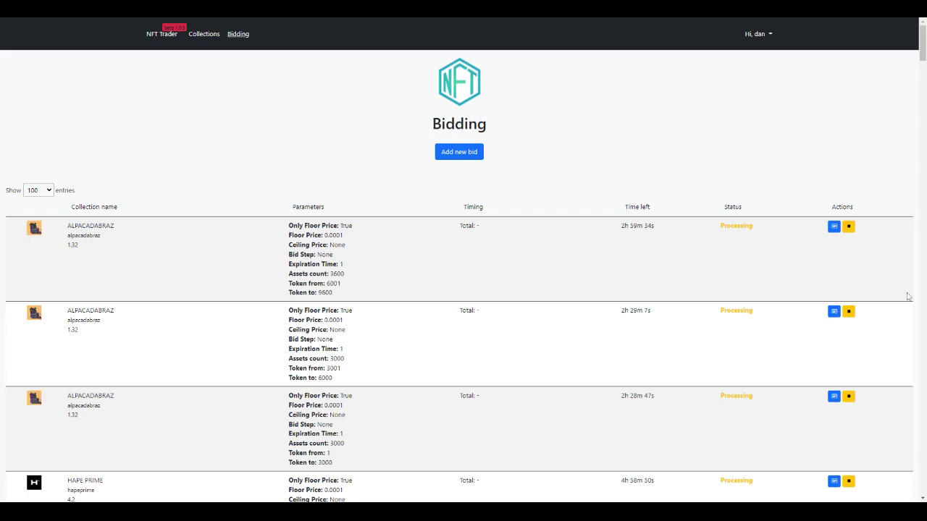
Scroll through the Bidding table to confirm all three ALPACADABRAZ range bids are Processing.
scroll(651, 275, down, 2)
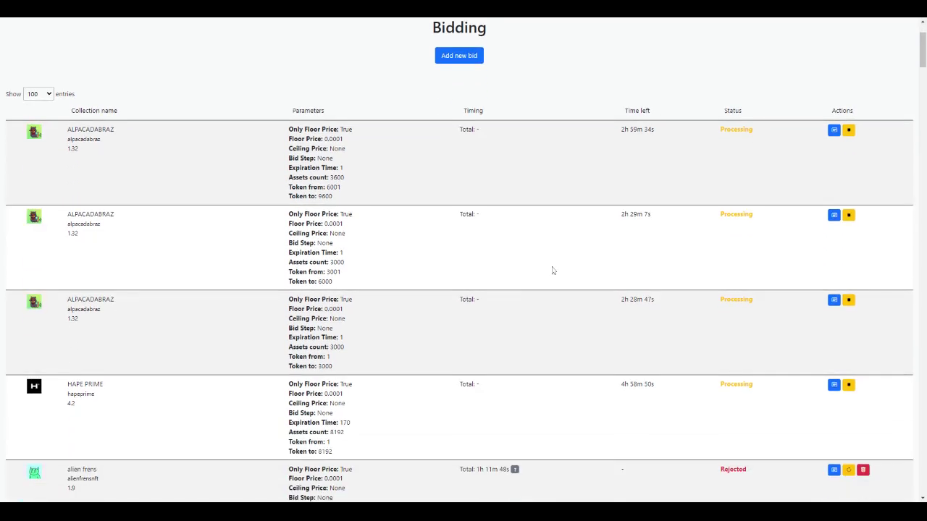
scroll(511, 273, up, 1)
scroll(465, 286, up, 1)
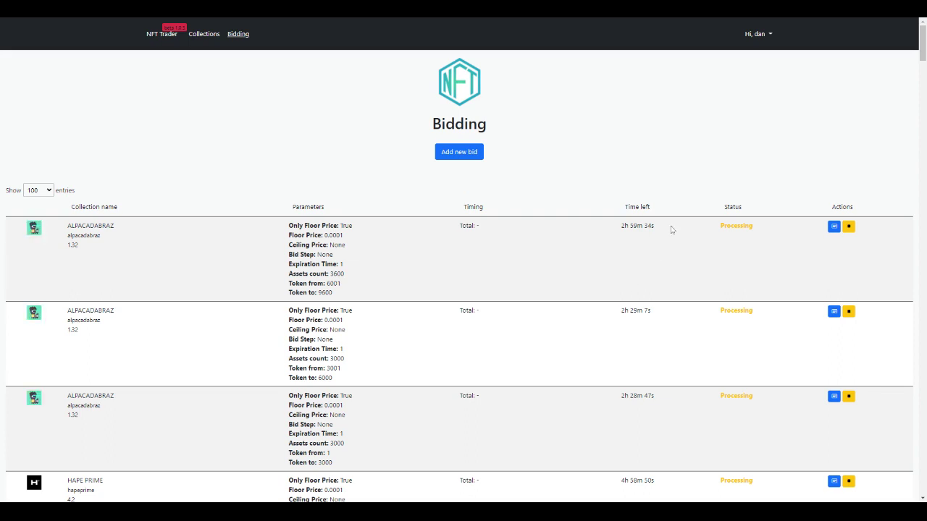
scroll(670, 230, down, 1)
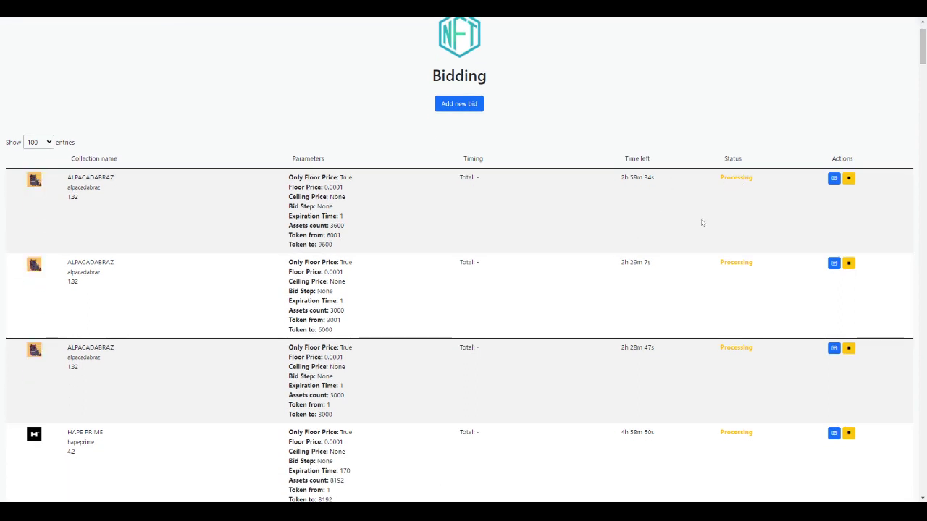
double_click(737, 177)
click(712, 201)
scroll(712, 235, down, 1)
scroll(716, 282, up, 2)
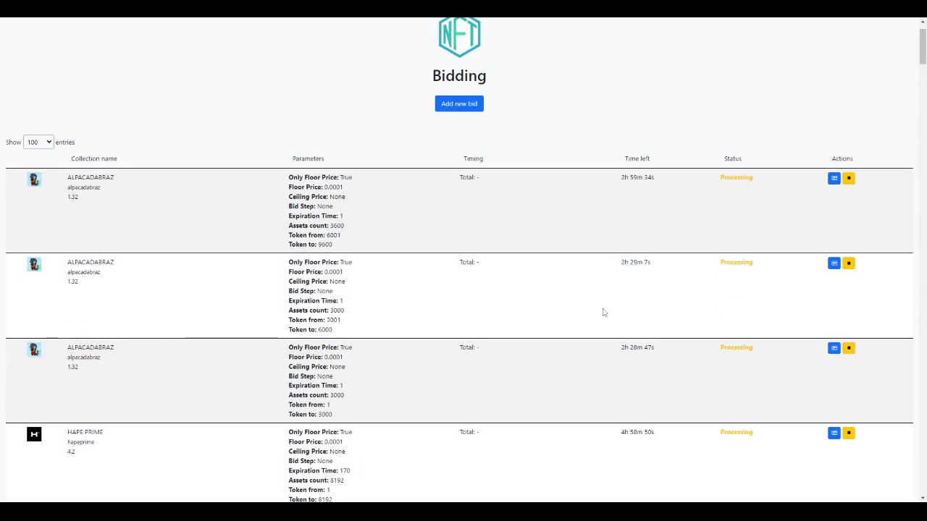
scroll(377, 190, down, 1)
scroll(290, 123, up, 1)
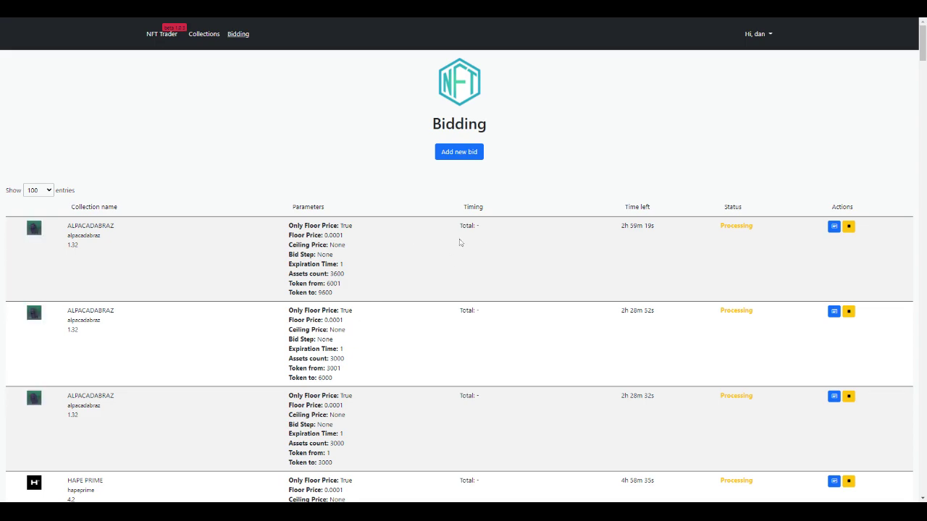
scroll(434, 244, down, 1)
scroll(242, 248, down, 2)
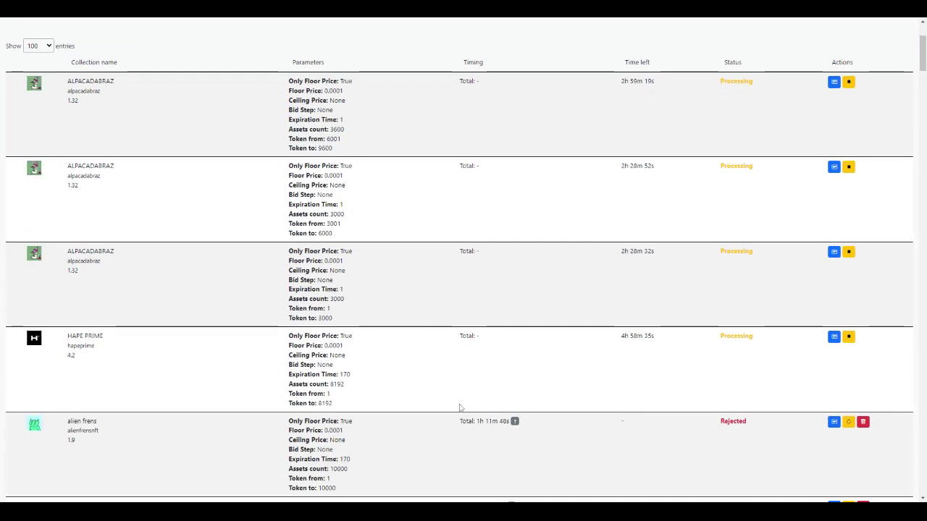
scroll(464, 435, down, 1)
scroll(494, 429, up, 1)
scroll(506, 420, up, 1)
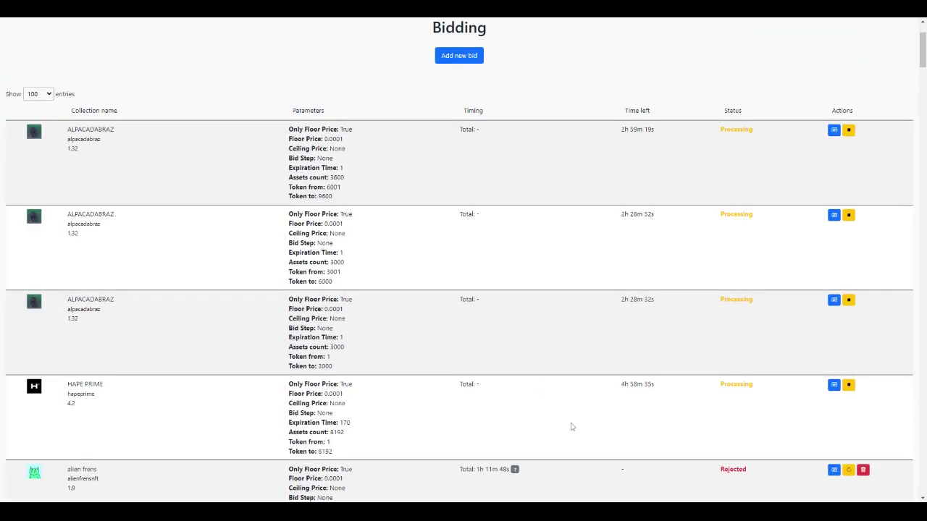
scroll(174, 377, up, 2)
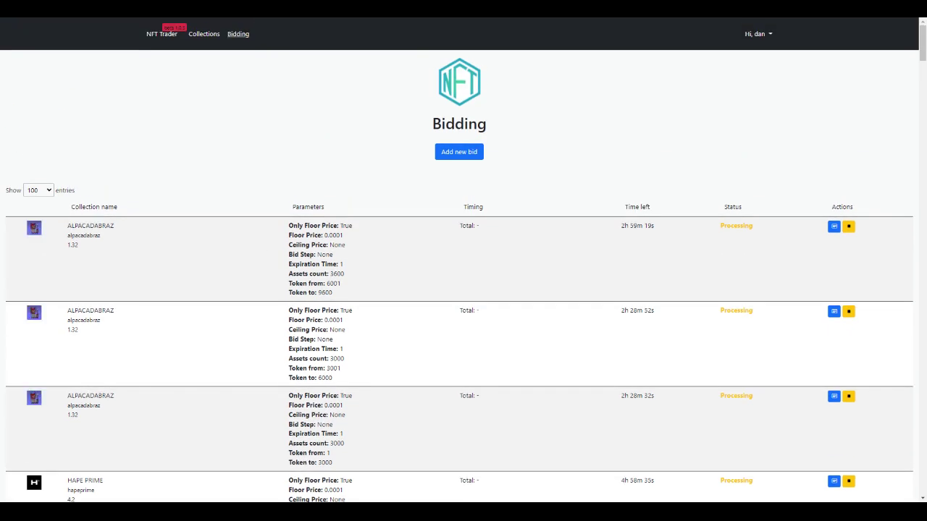
scroll(658, 262, down, 1)
scroll(695, 273, down, 2)
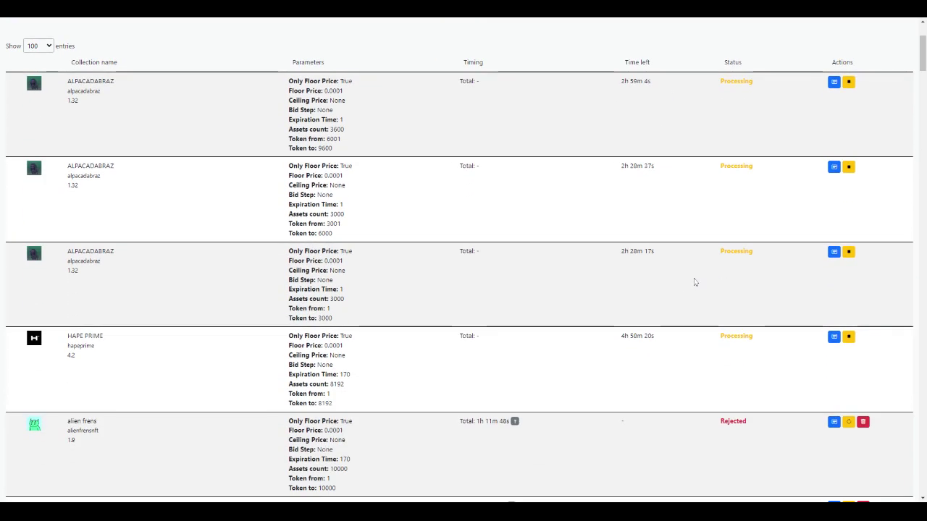
scroll(816, 275, up, 1)
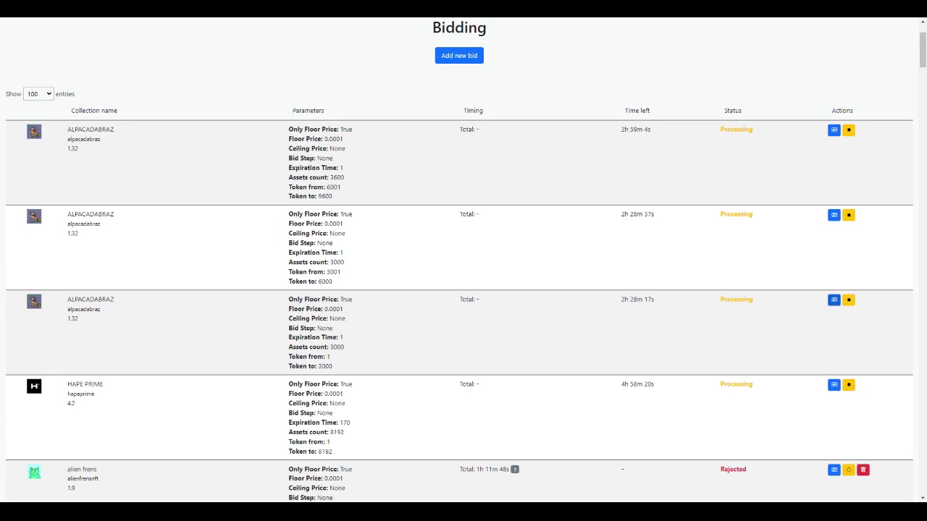
Stop the tokens 1–3000 thread and rebid it at floor 0.00001 with expected sales price 1.8.
click(849, 303)
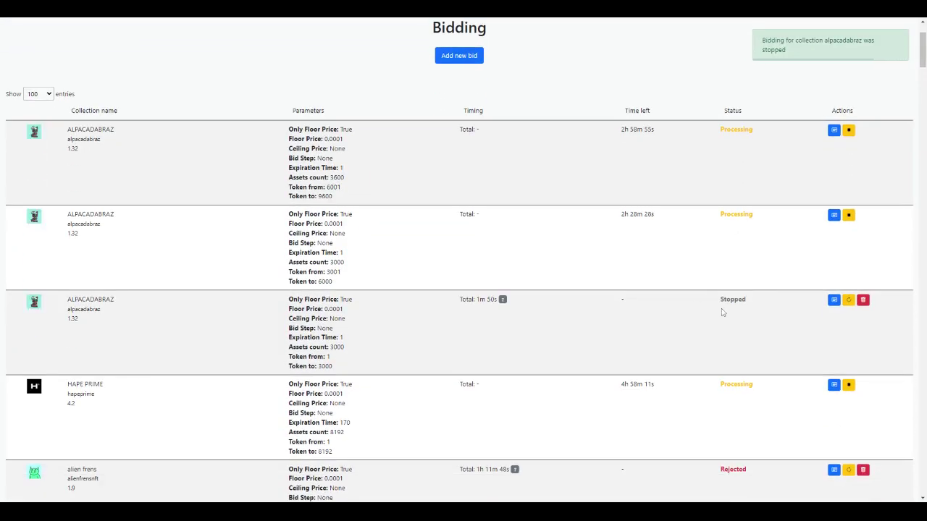
click(849, 301)
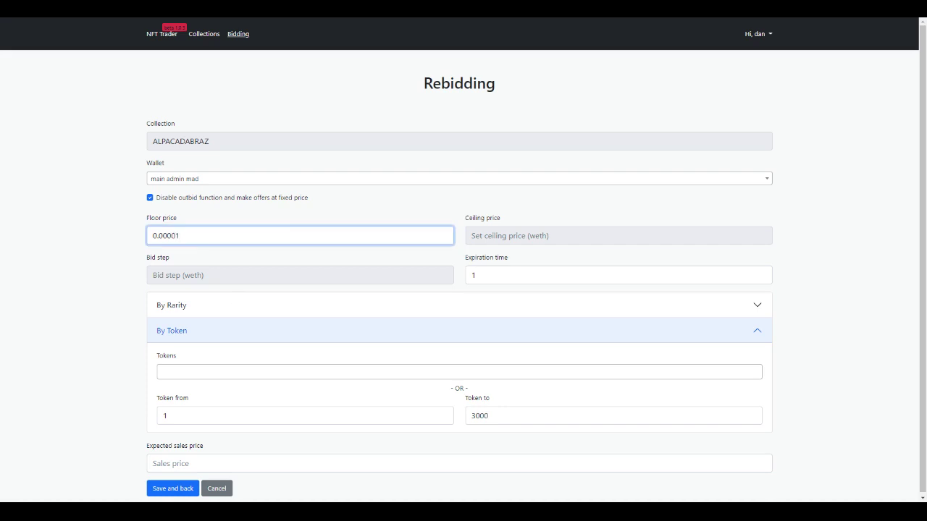
click(123, 329)
scroll(155, 318, down, 1)
click(165, 454)
text(2)
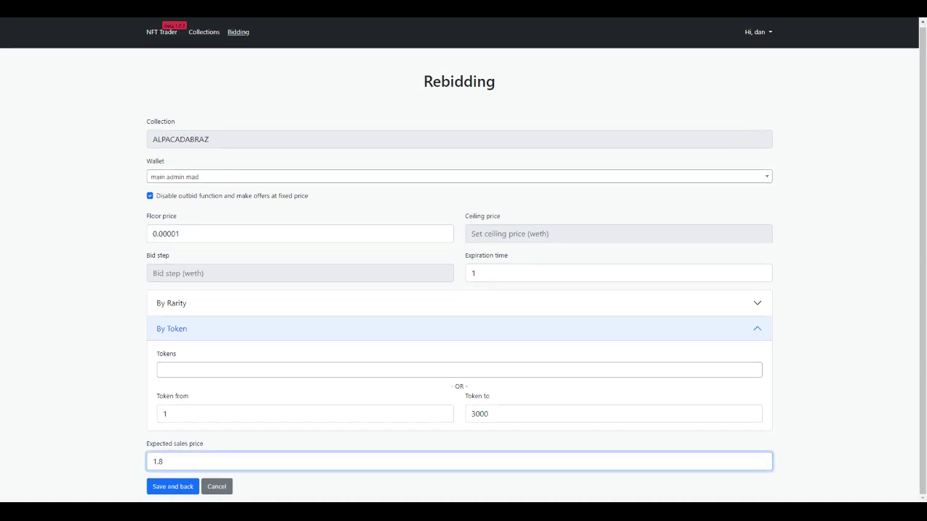
click(145, 425)
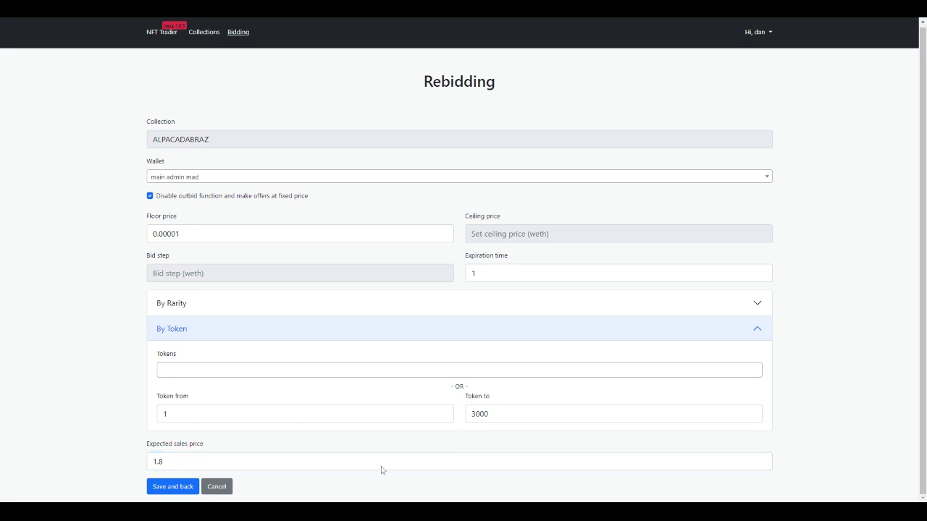
click(172, 487)
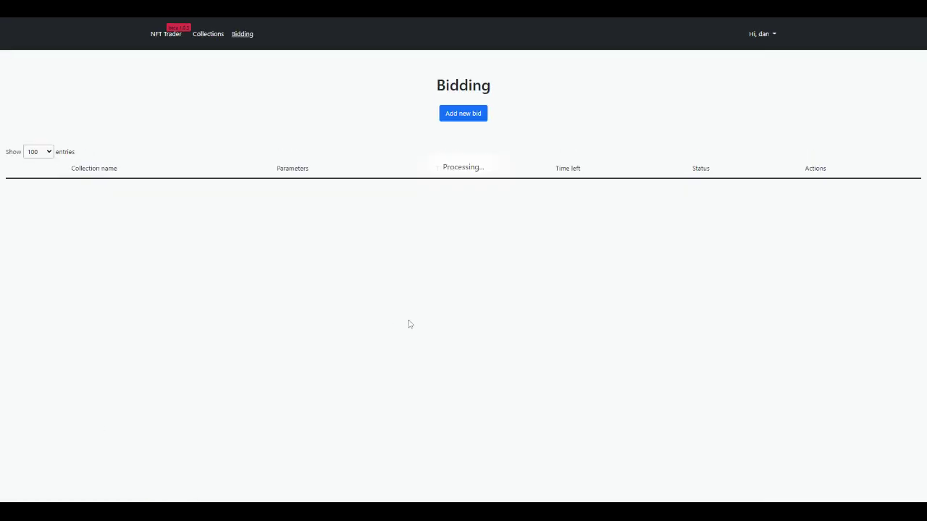
Scroll the reloaded Bidding list to check the 1–3000 bid shows floor 0.00001 and Processing.
scroll(743, 355, down, 2)
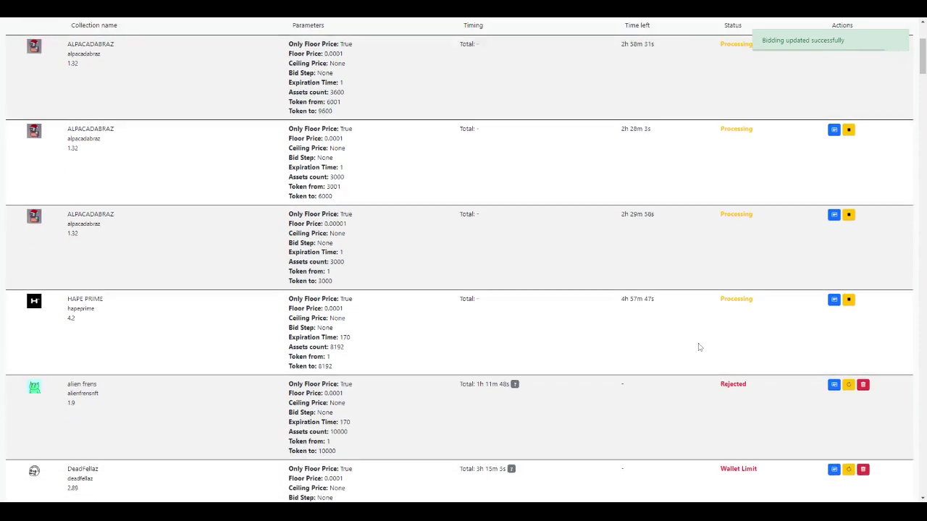
scroll(710, 359, up, 2)
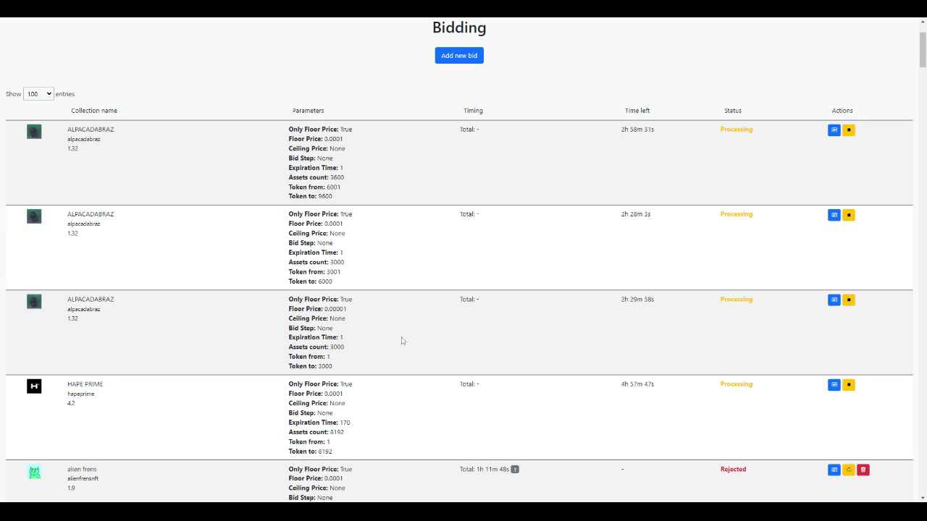
scroll(325, 126, up, 1)
scroll(325, 126, up, 1)
scroll(471, 176, down, 4)
scroll(552, 265, up, 2)
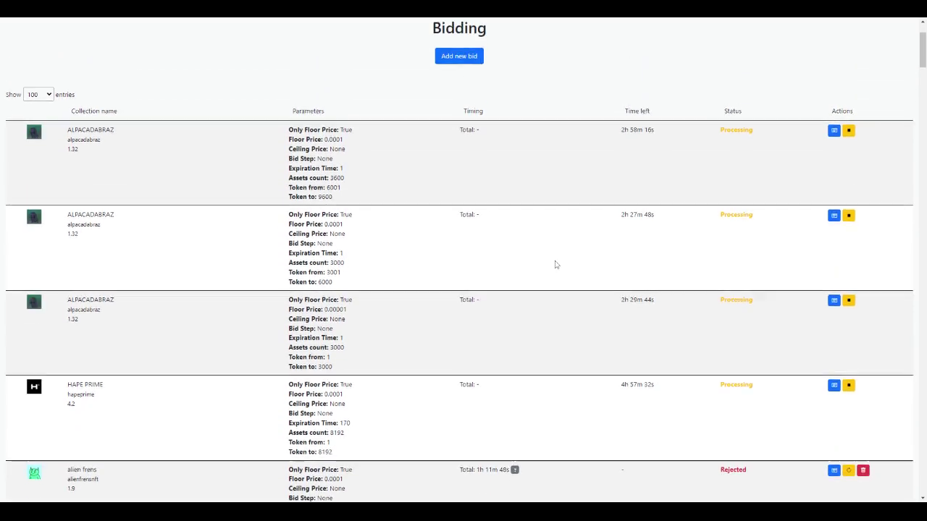
scroll(556, 261, up, 3)
scroll(558, 239, down, 3)
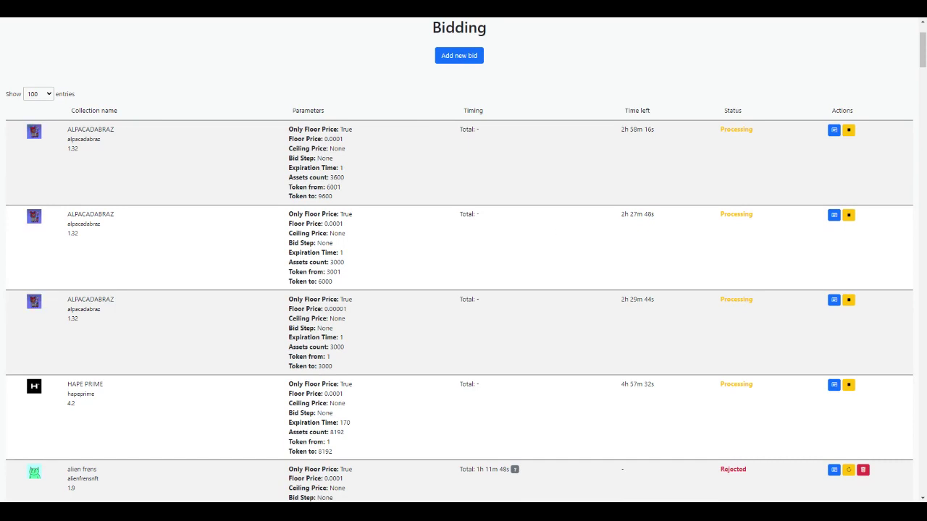
scroll(461, 304, up, 3)
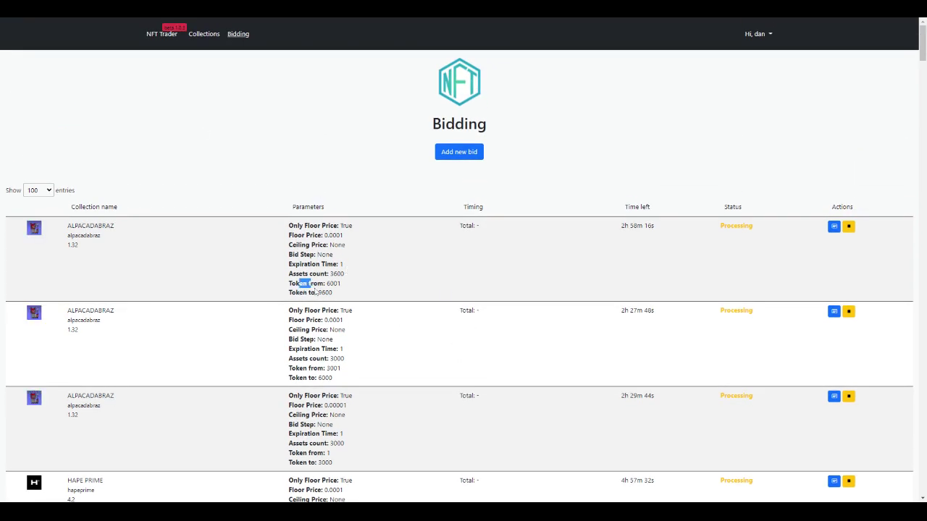
scroll(517, 248, down, 1)
scroll(457, 281, up, 1)
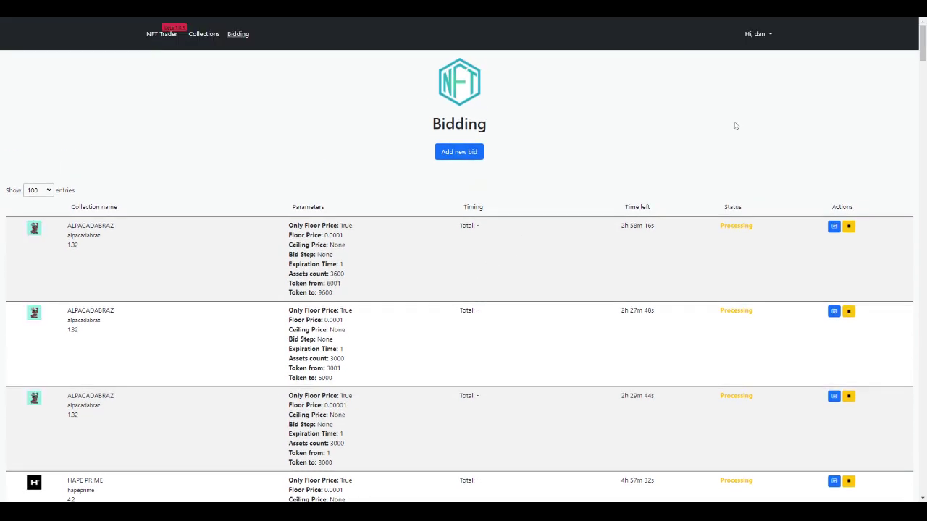